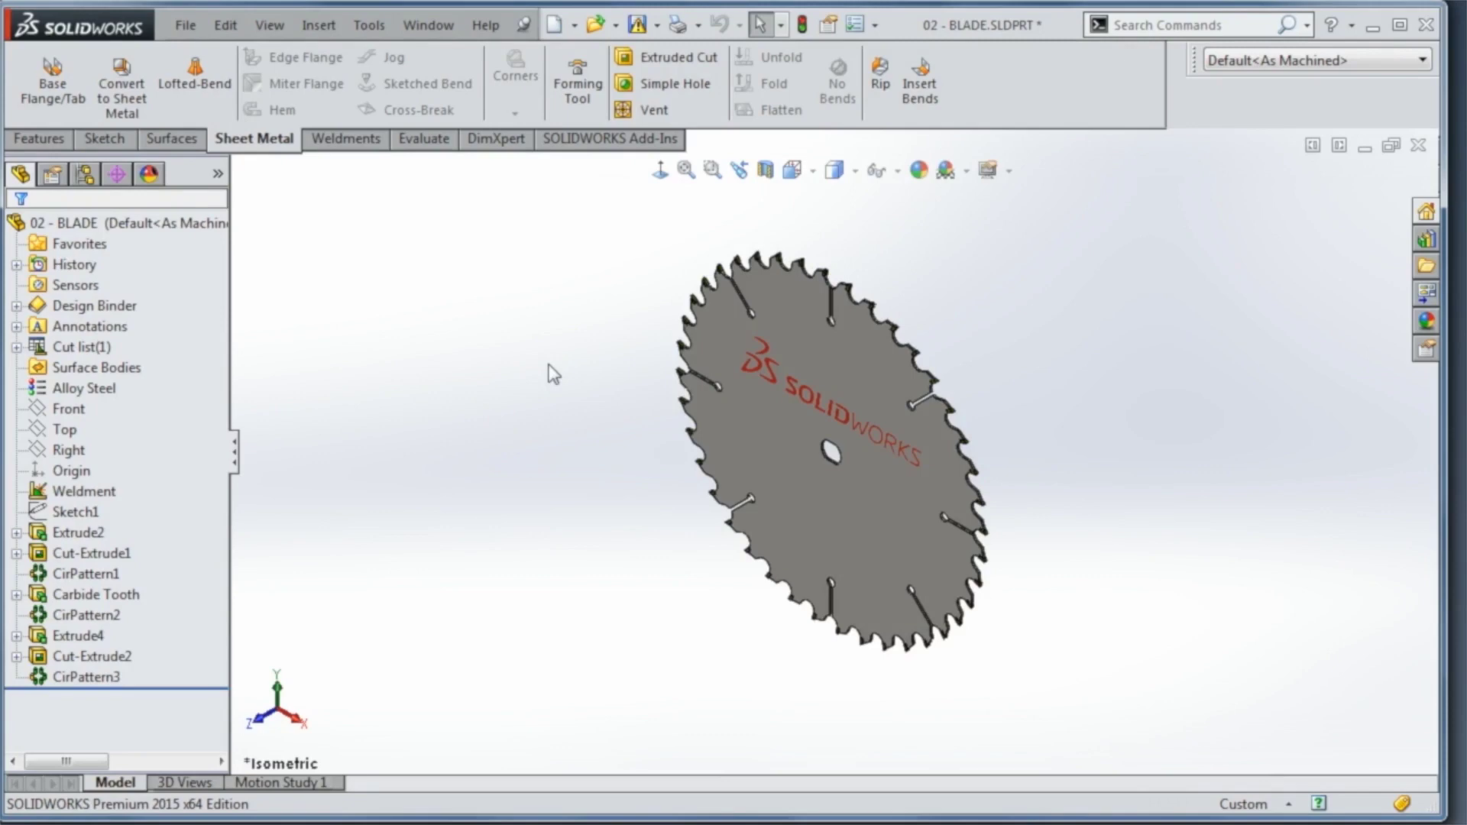
- Switch to the saved Tooth view to see the blade's carbide tips close up
key("space")
key("space")
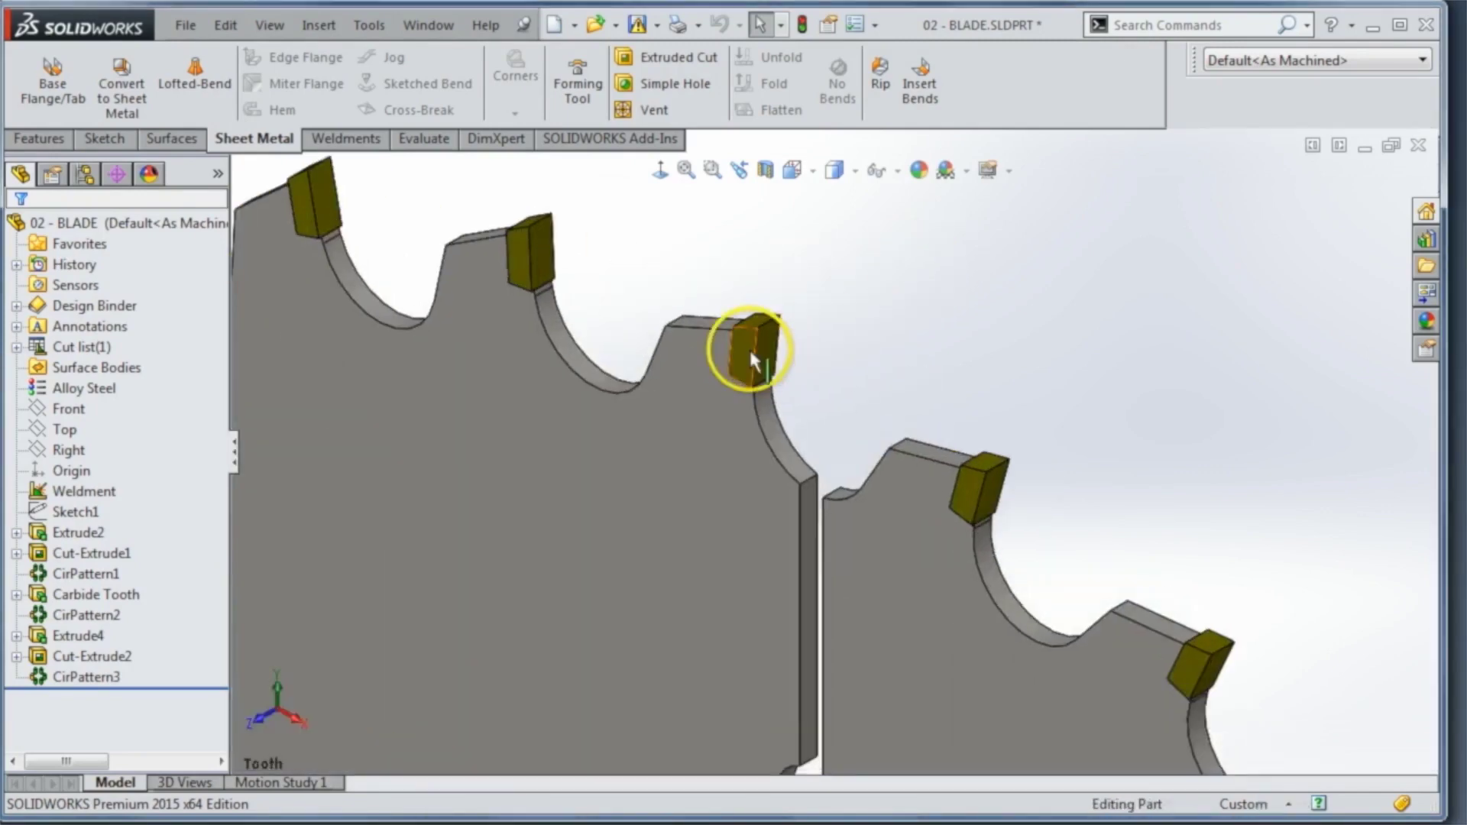
- Inspect the Carbide Tooth feature and the bodies listed in the cut list
left_click(748, 347)
left_click(811, 221)
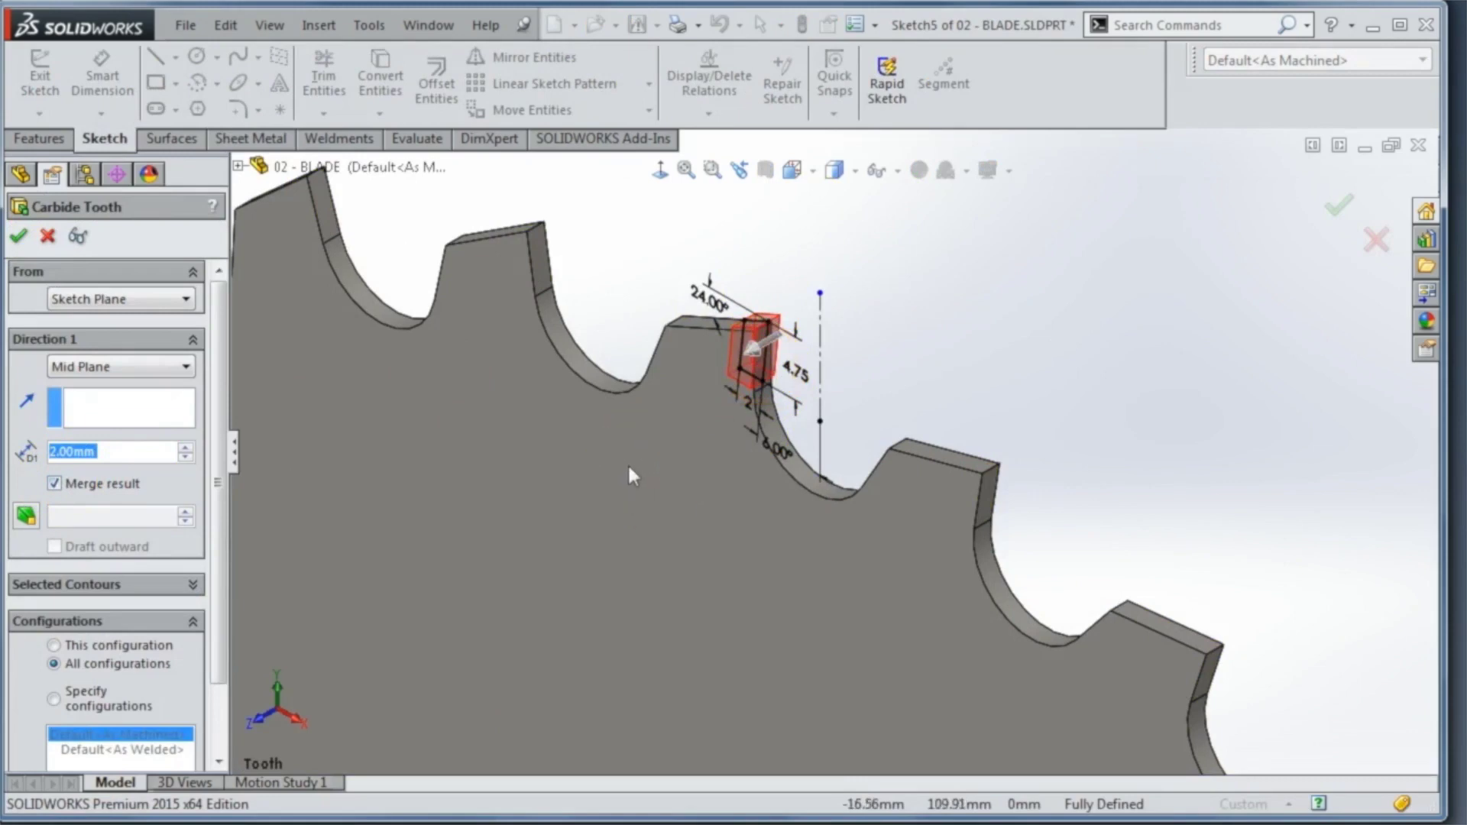
left_click(18, 236)
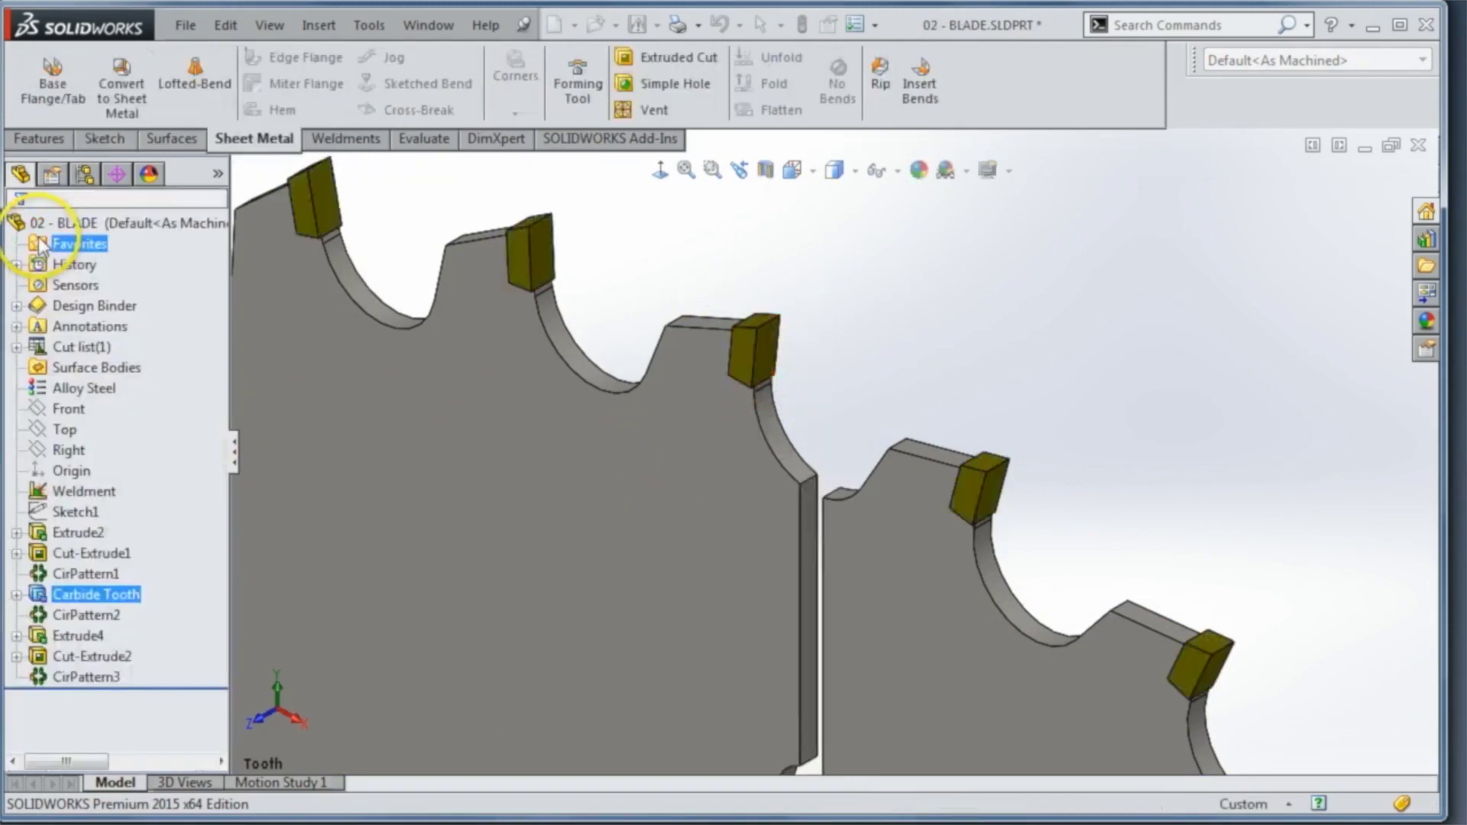
left_click(17, 348)
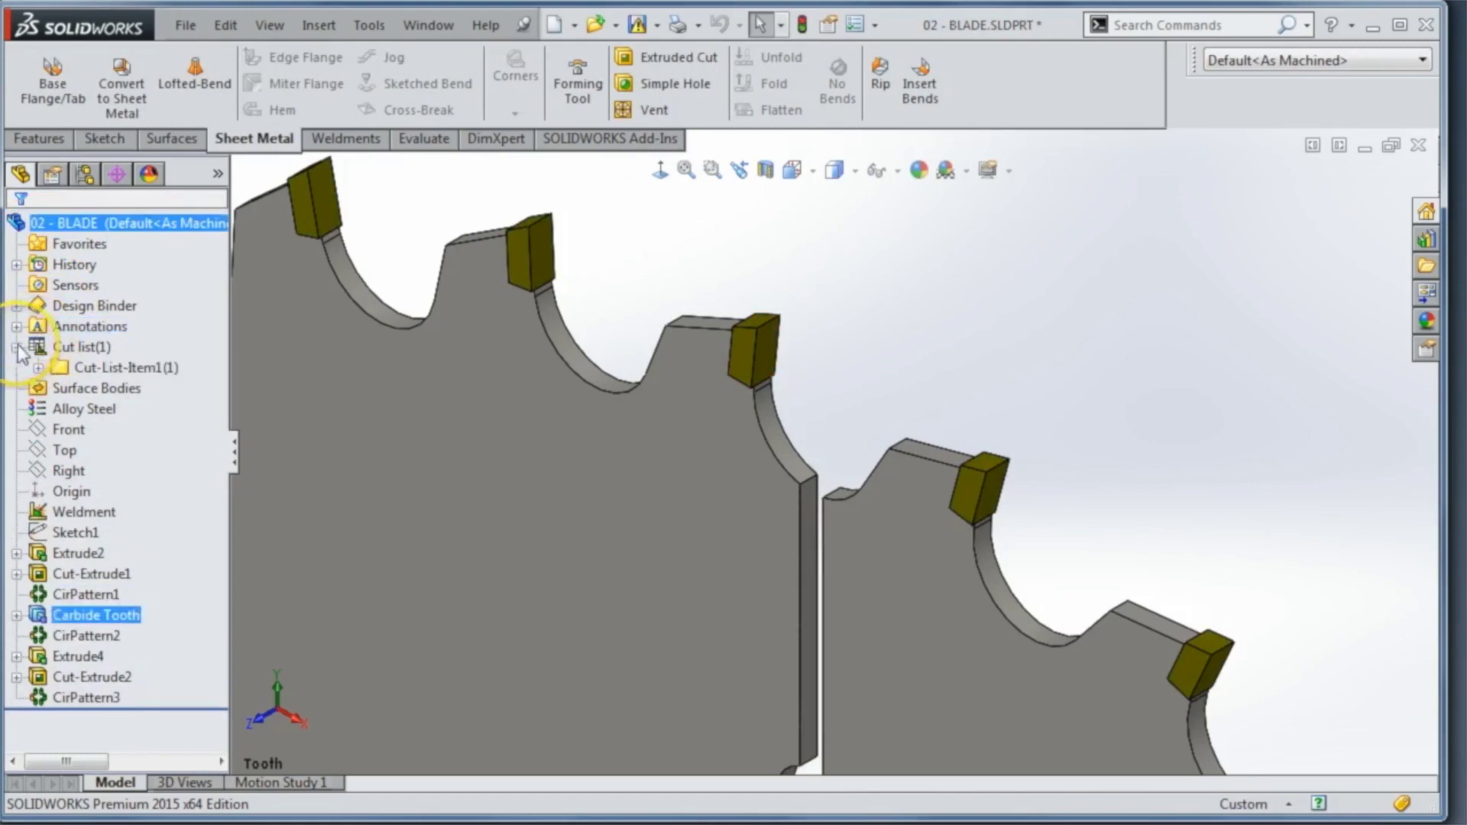
left_click(38, 367)
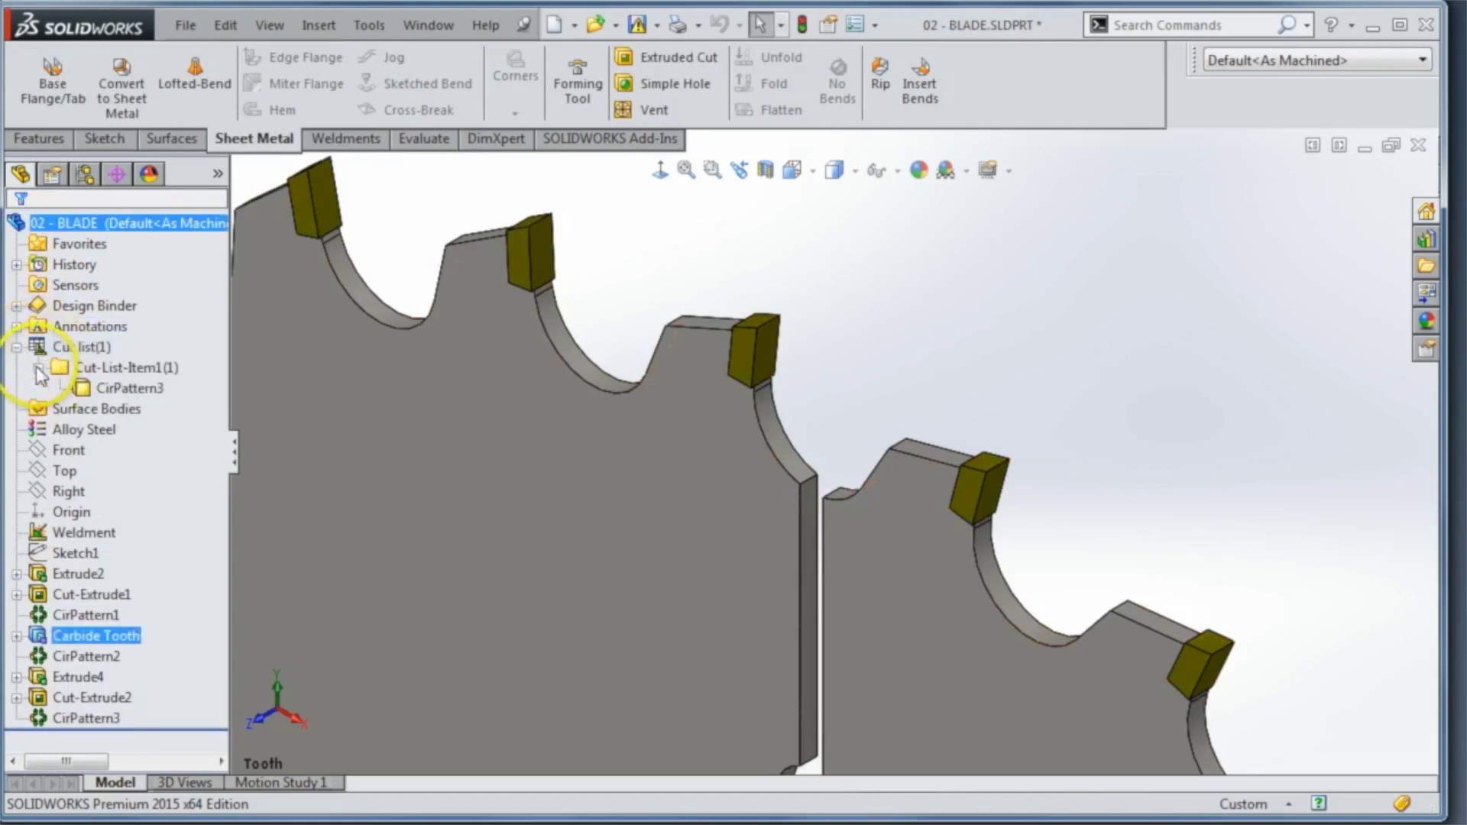
left_click(38, 368)
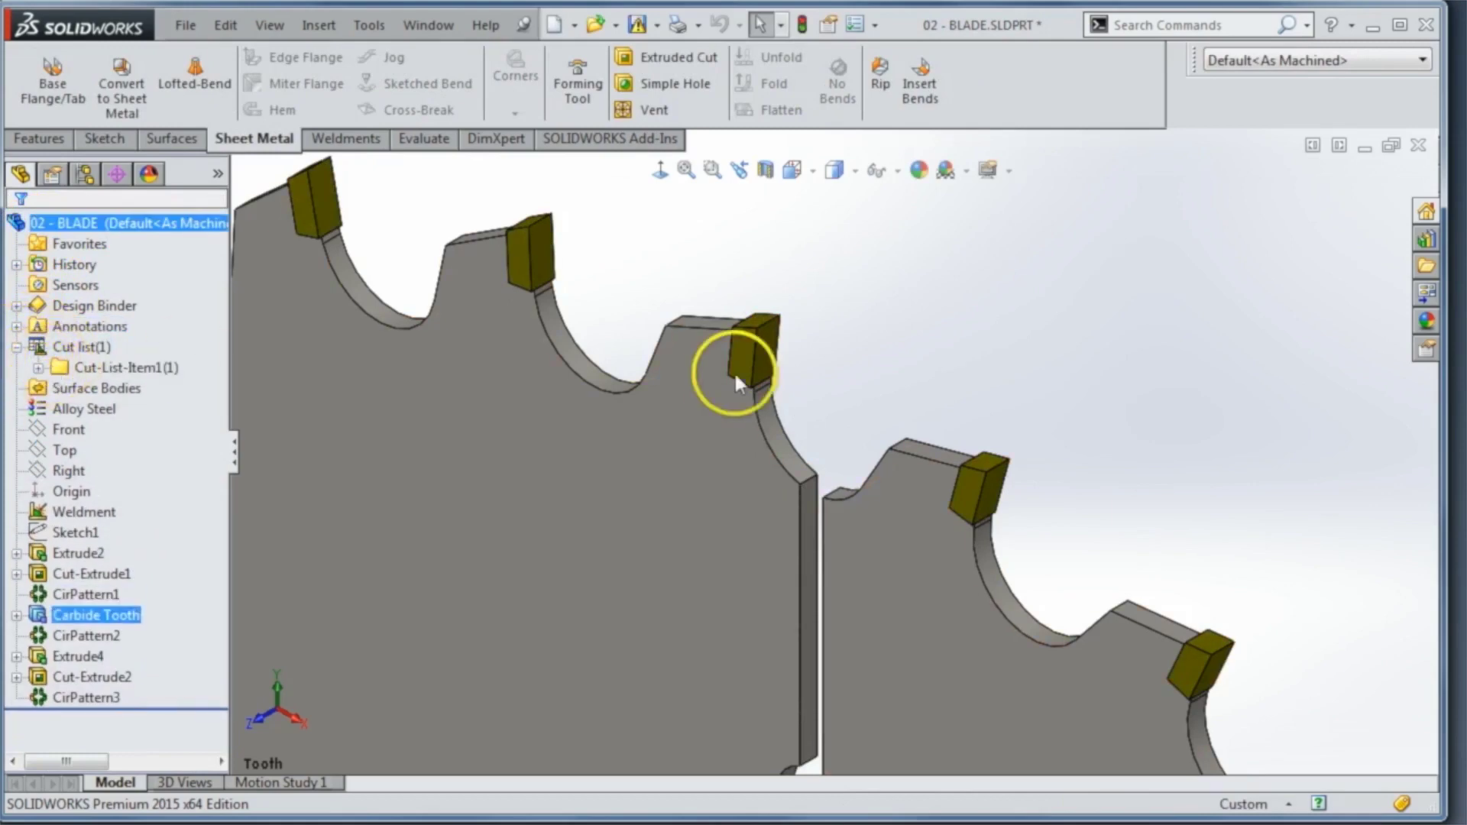
- Turn off Merge result on the Carbide Tooth extrude and select the failing CirPattern2
left_click(748, 352)
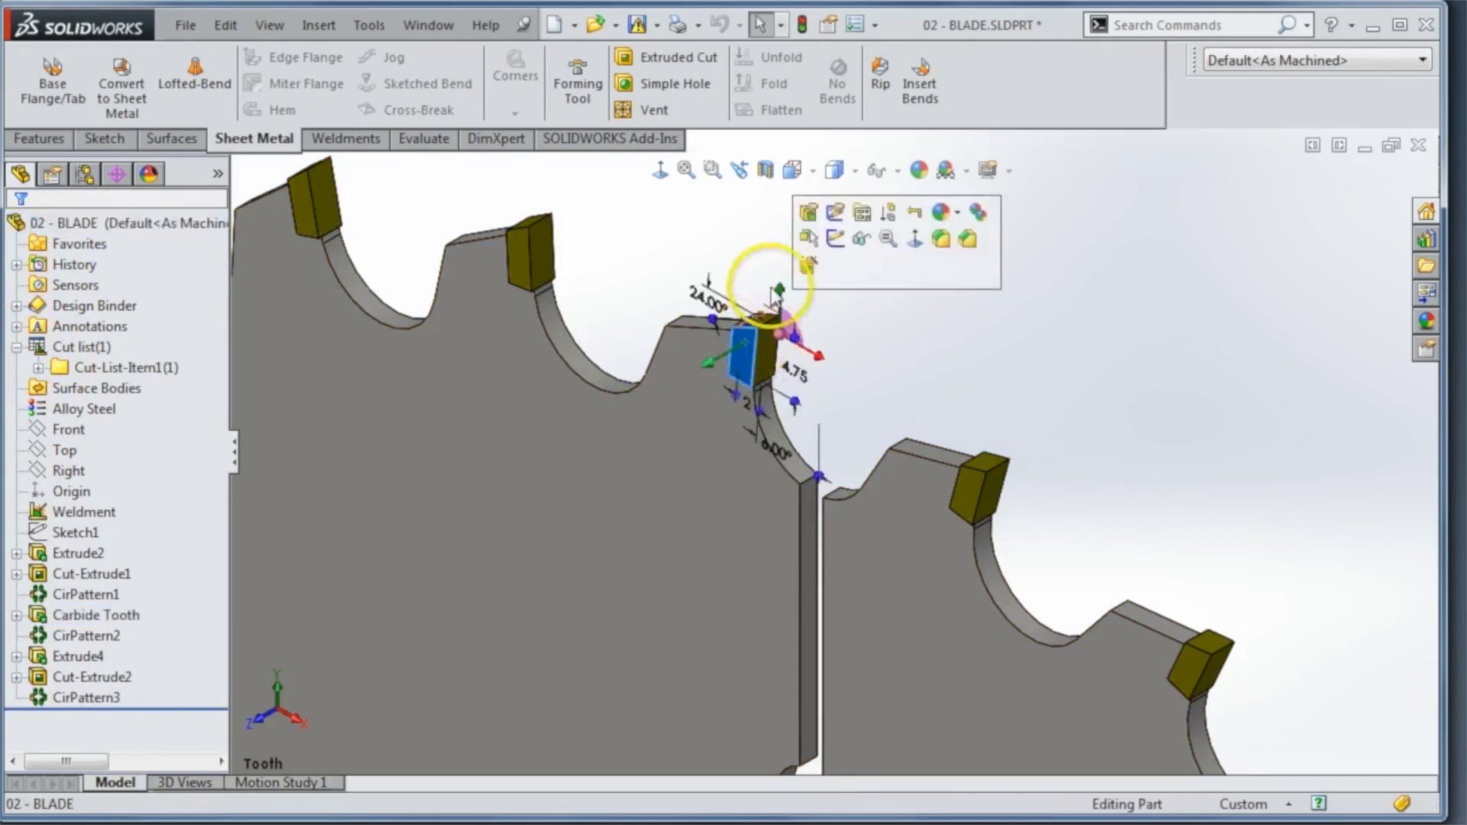
left_click(806, 207)
left_click(55, 483)
left_click(19, 237)
left_click(106, 656)
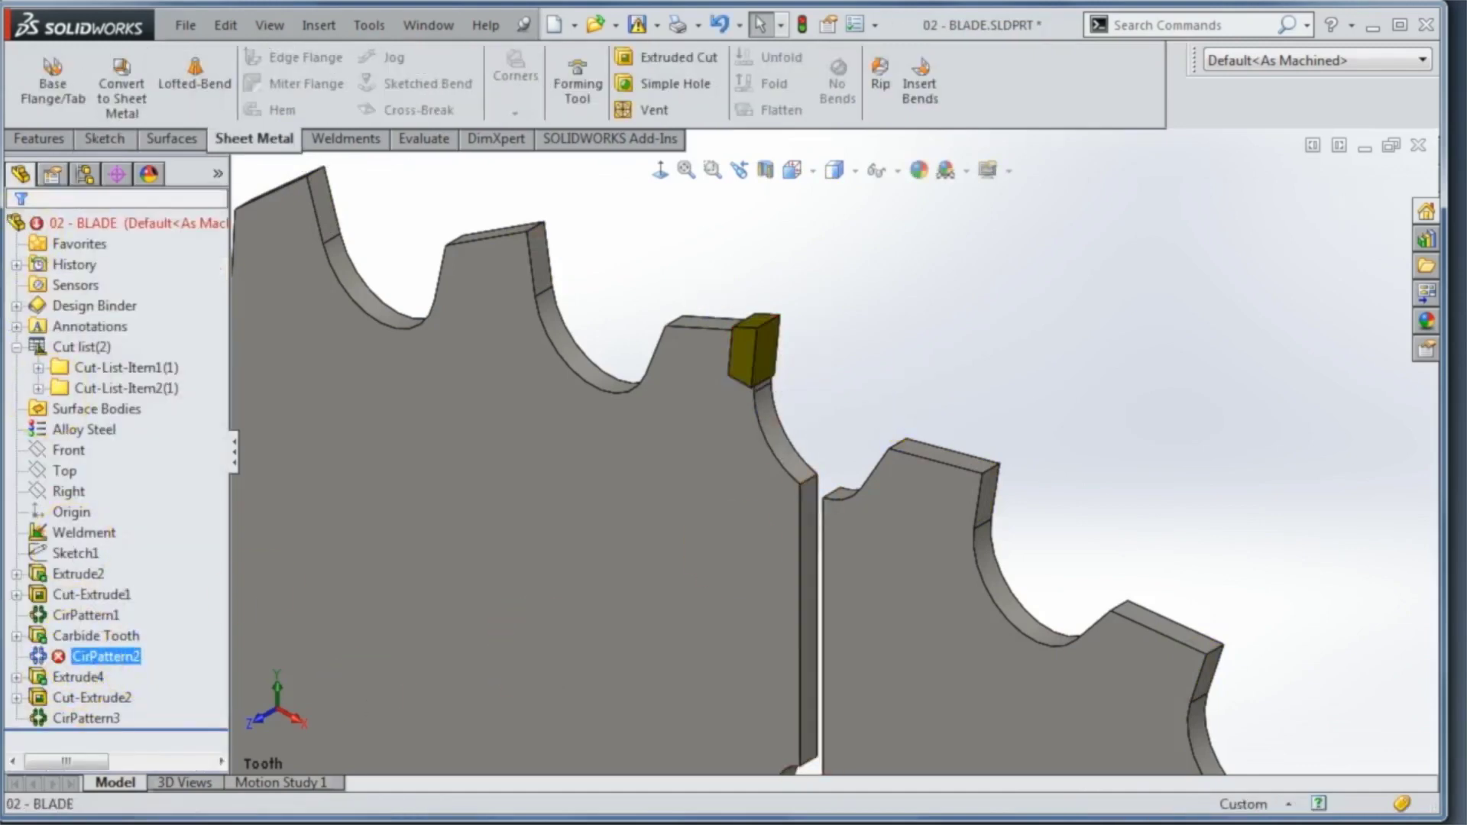
- Change CirPattern2 to pattern the Carbide Tooth body, yielding 40 tipped teeth
right_click(103, 656)
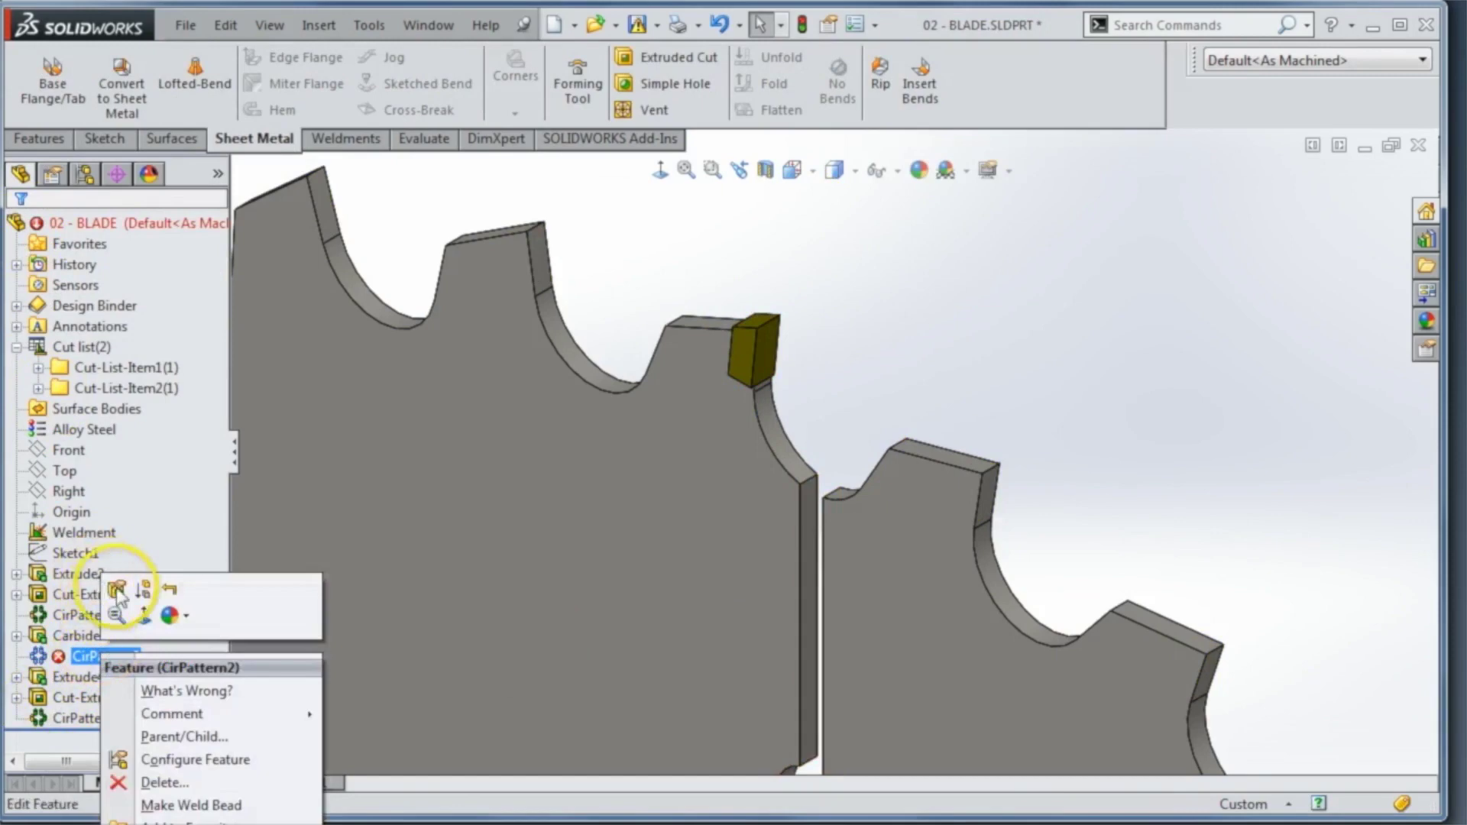
left_click(116, 589)
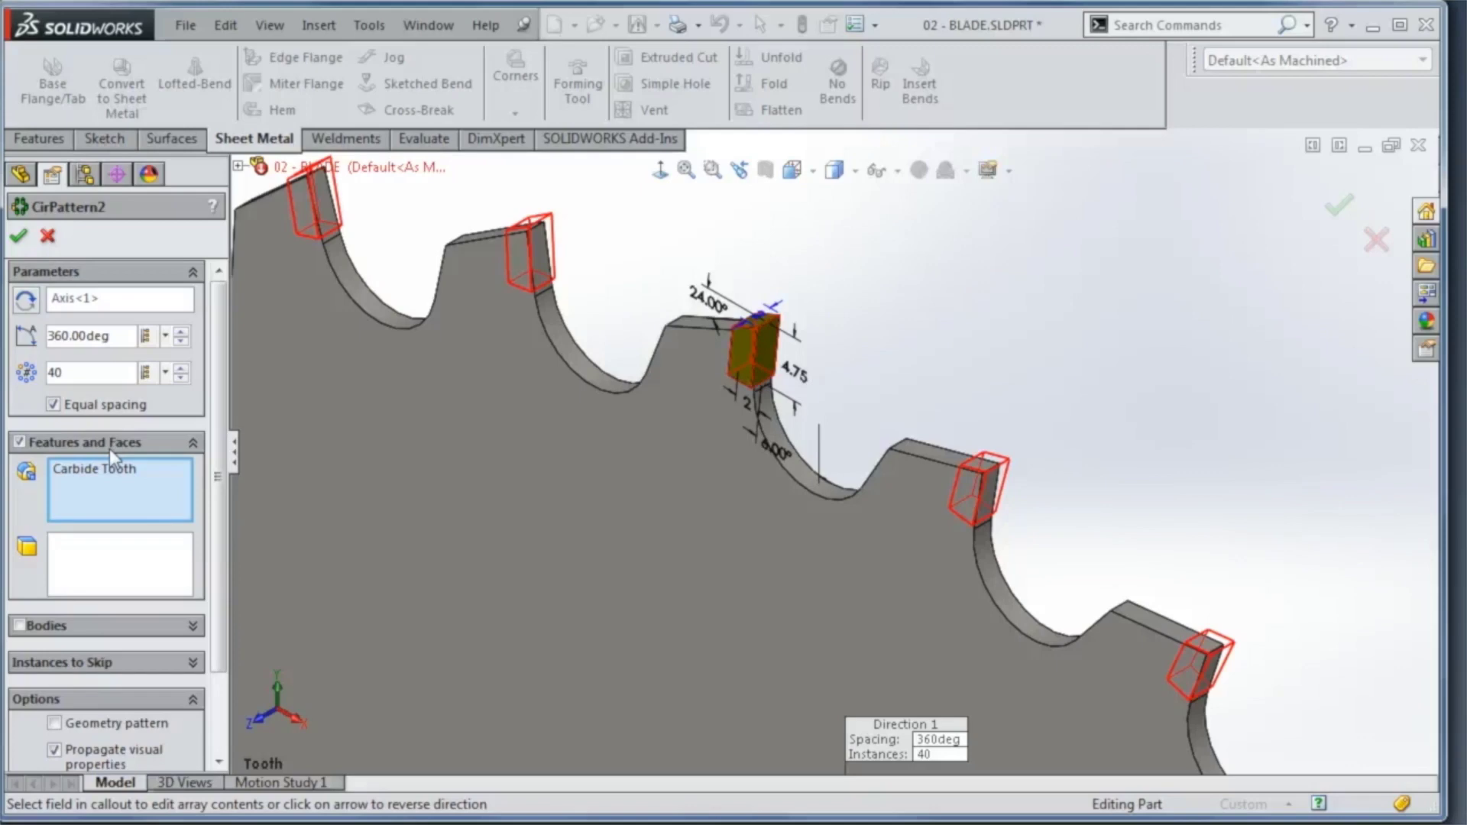
left_click(20, 626)
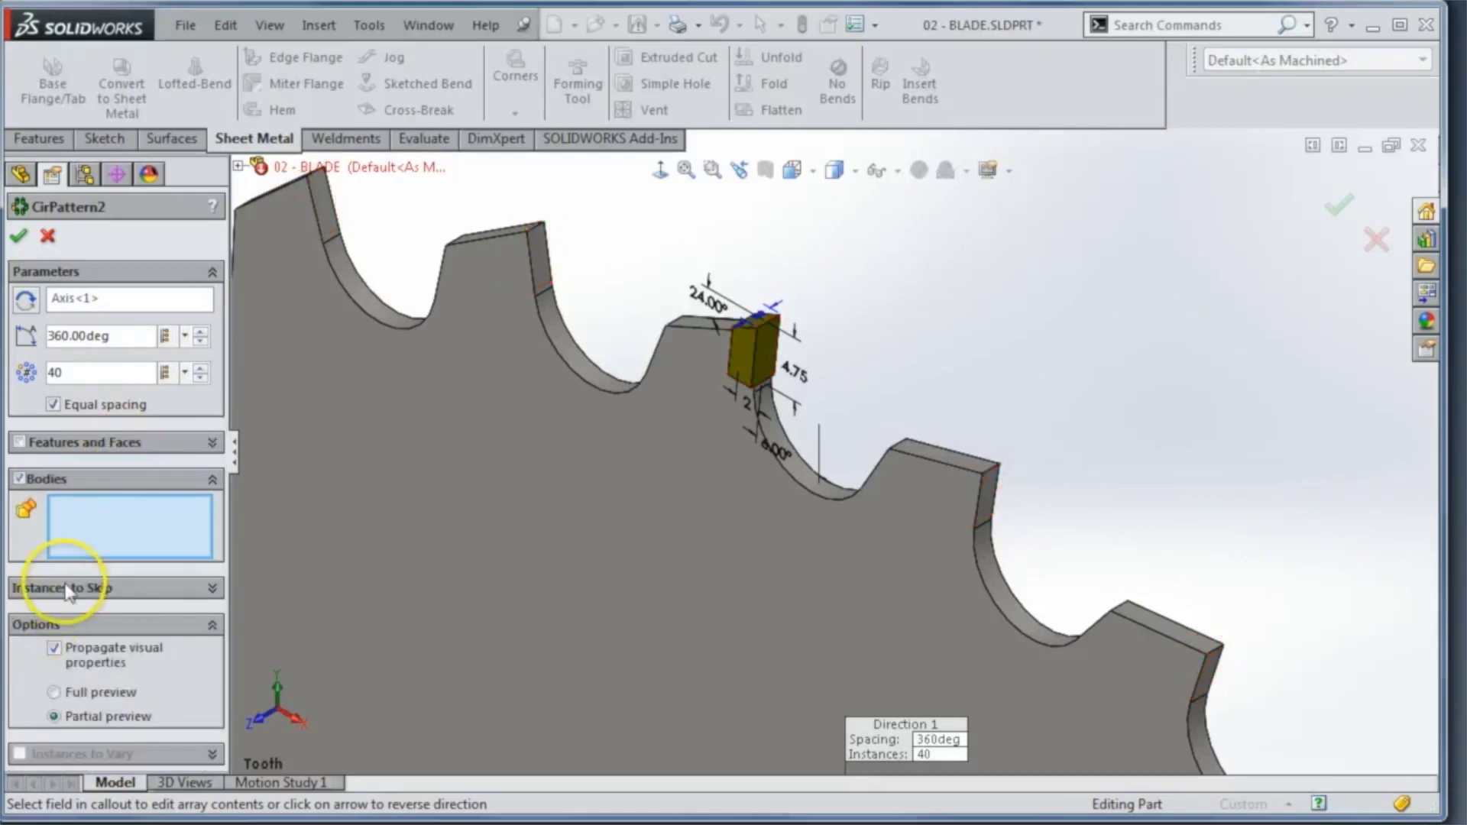
left_click(750, 351)
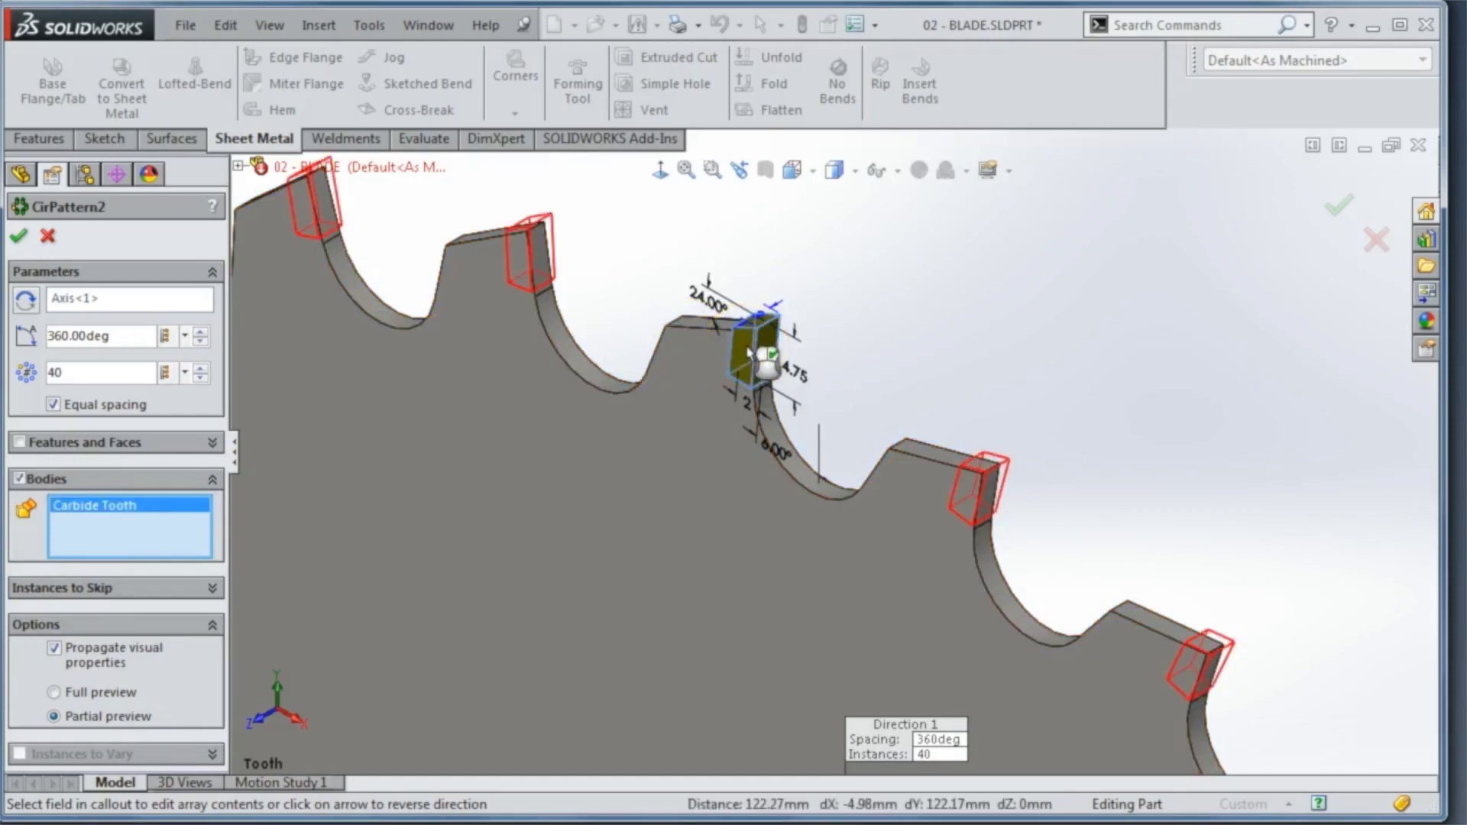
left_click(19, 239)
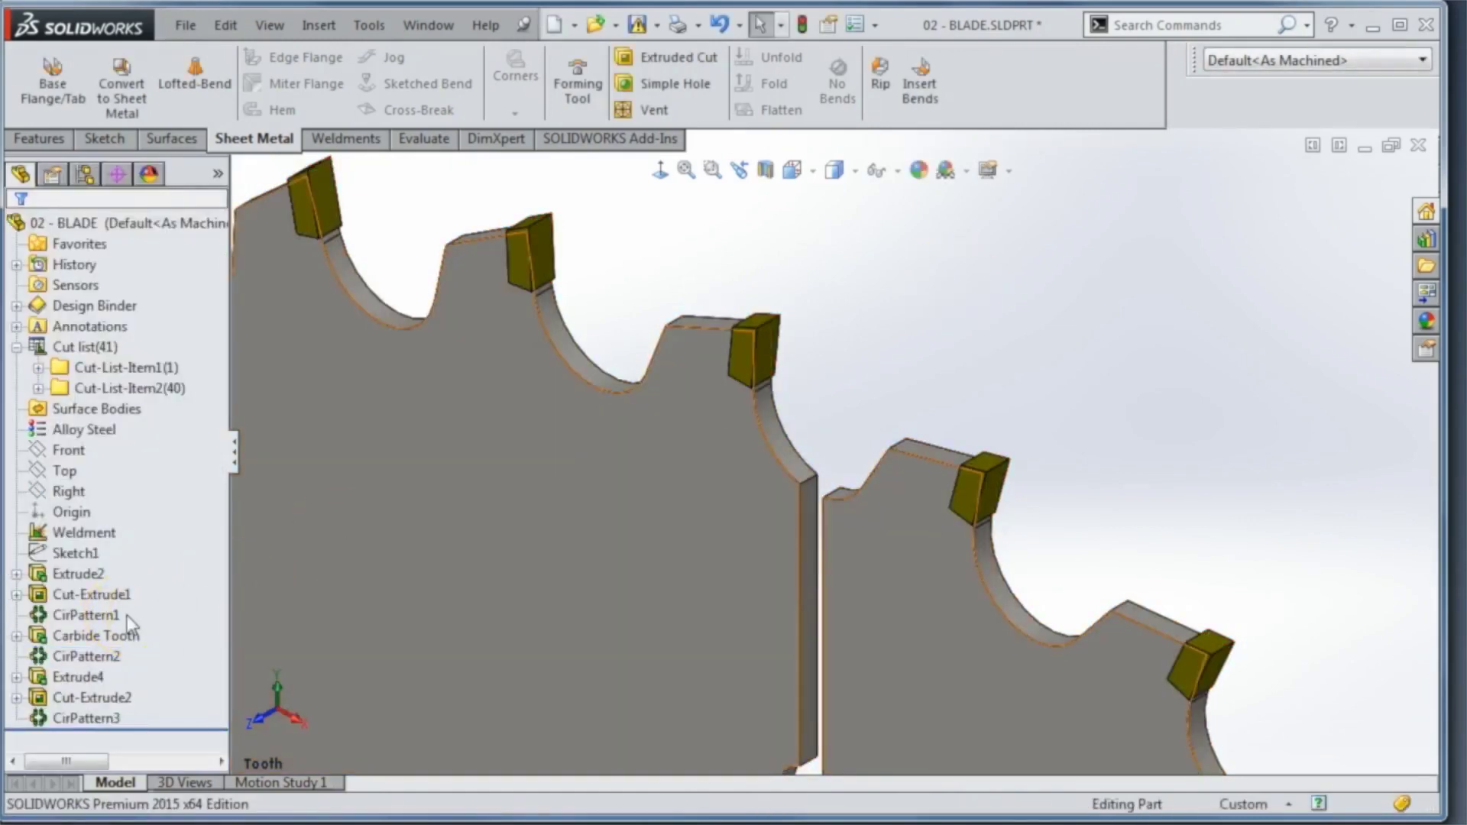
left_click(876, 421)
- Return the whole blade to isometric view
key("ctrl+7")
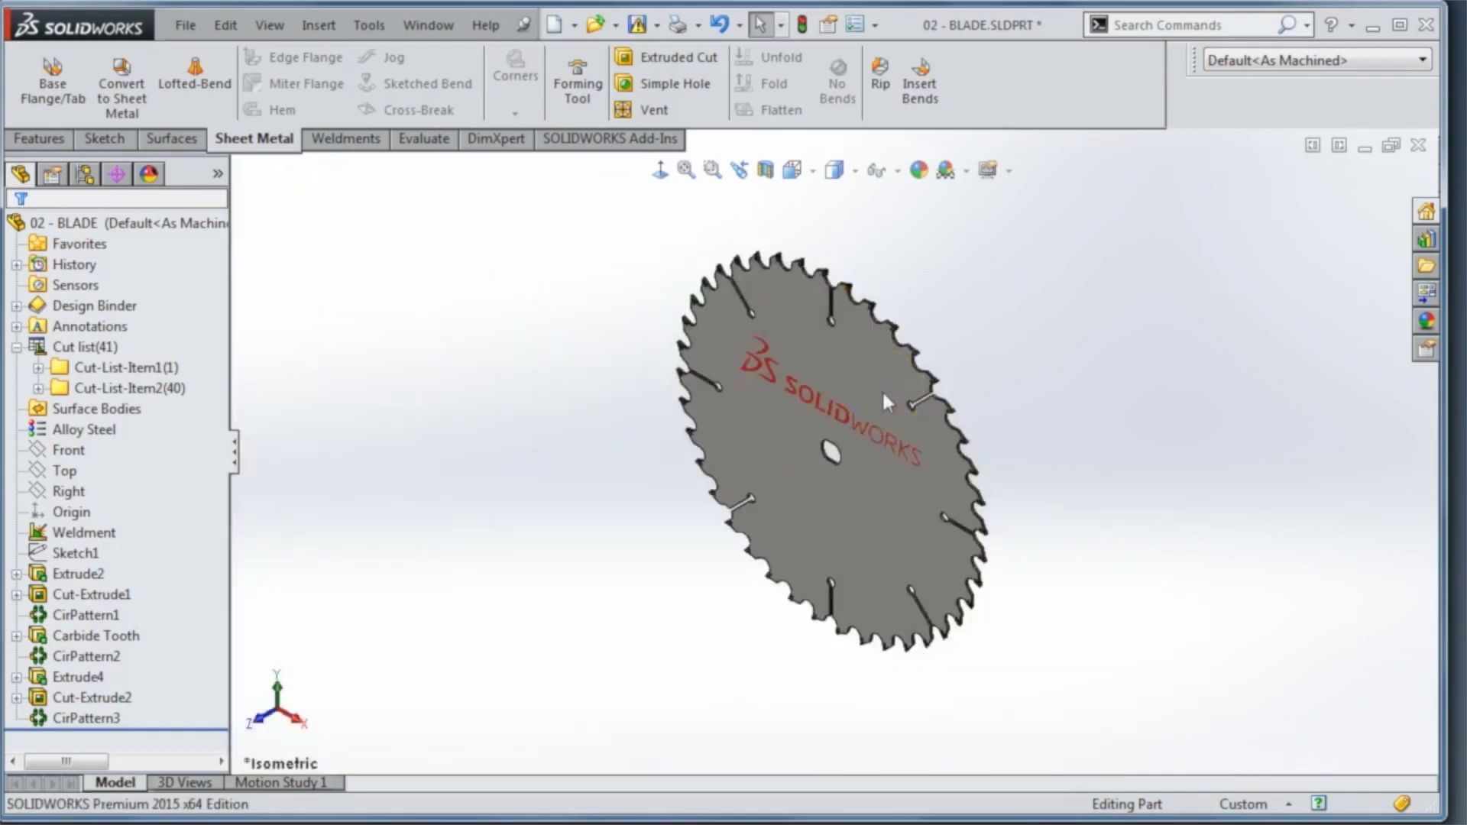
left_click(888, 393)
left_click(802, 386)
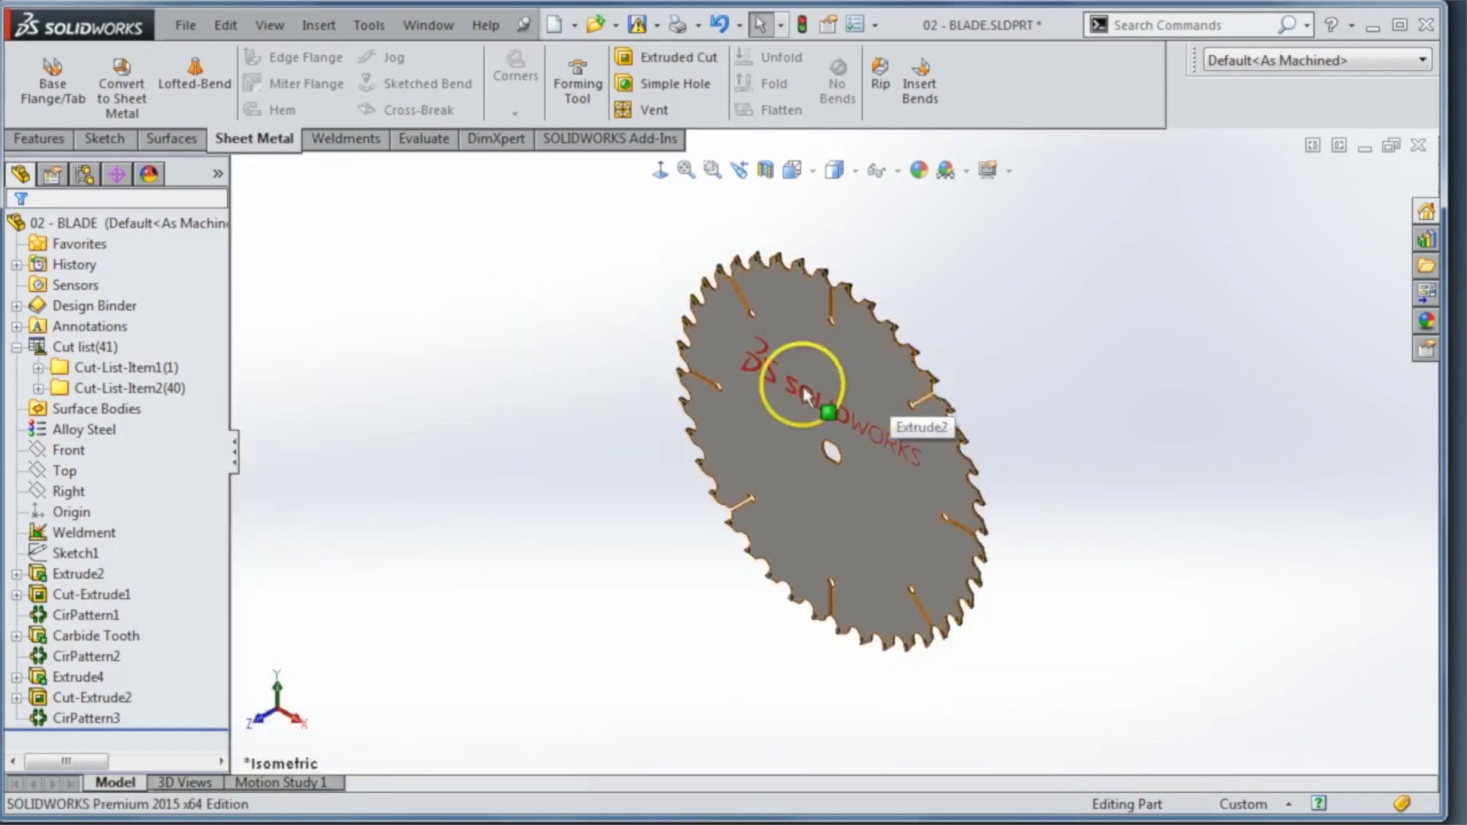
left_click(558, 382)
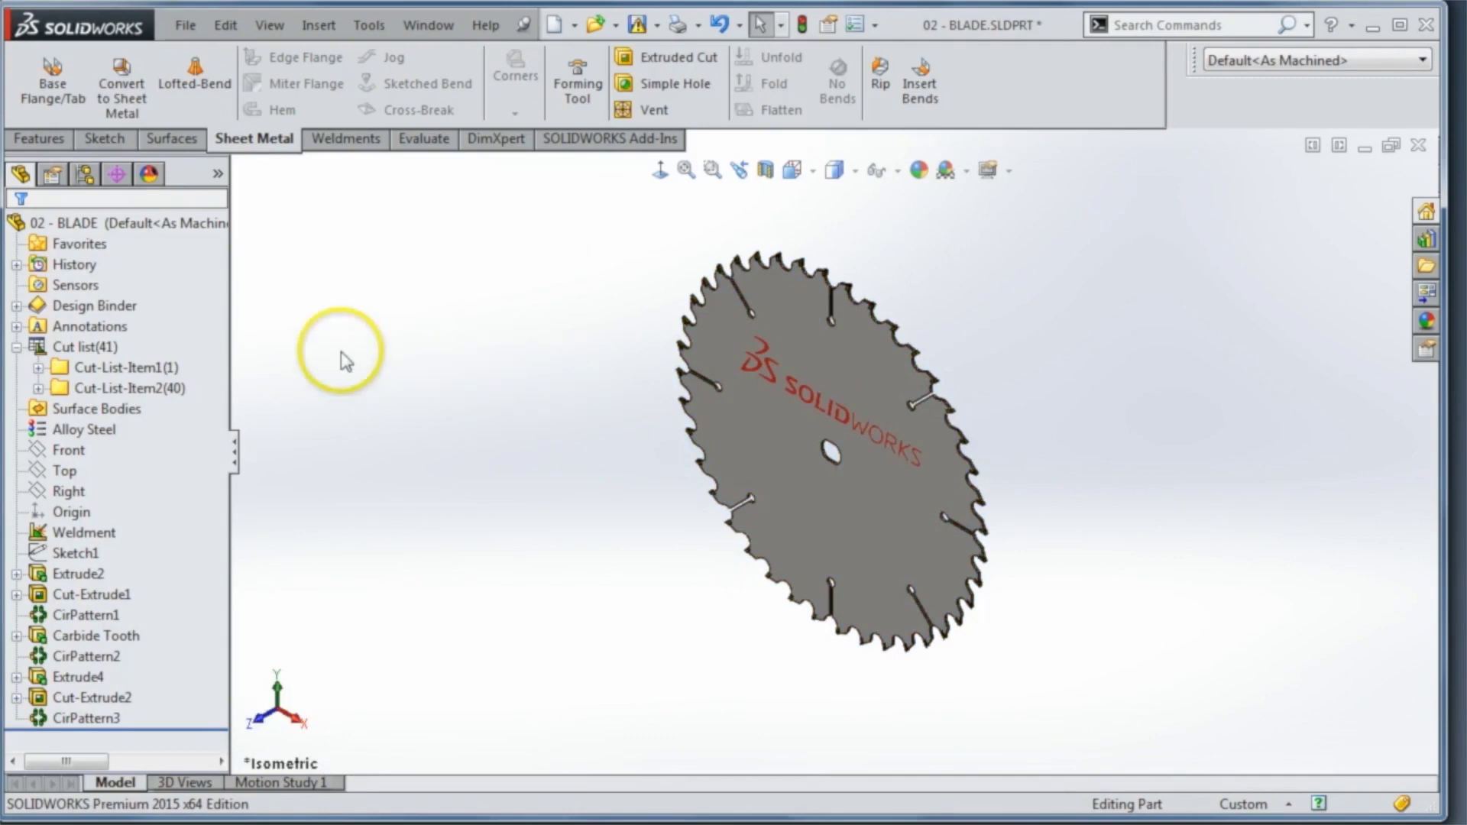
- Review the cut-list groups (40 tooth bodies, one blade body) and switch to 03 - Fill Pattern Count
left_click(53, 388)
left_click(38, 388)
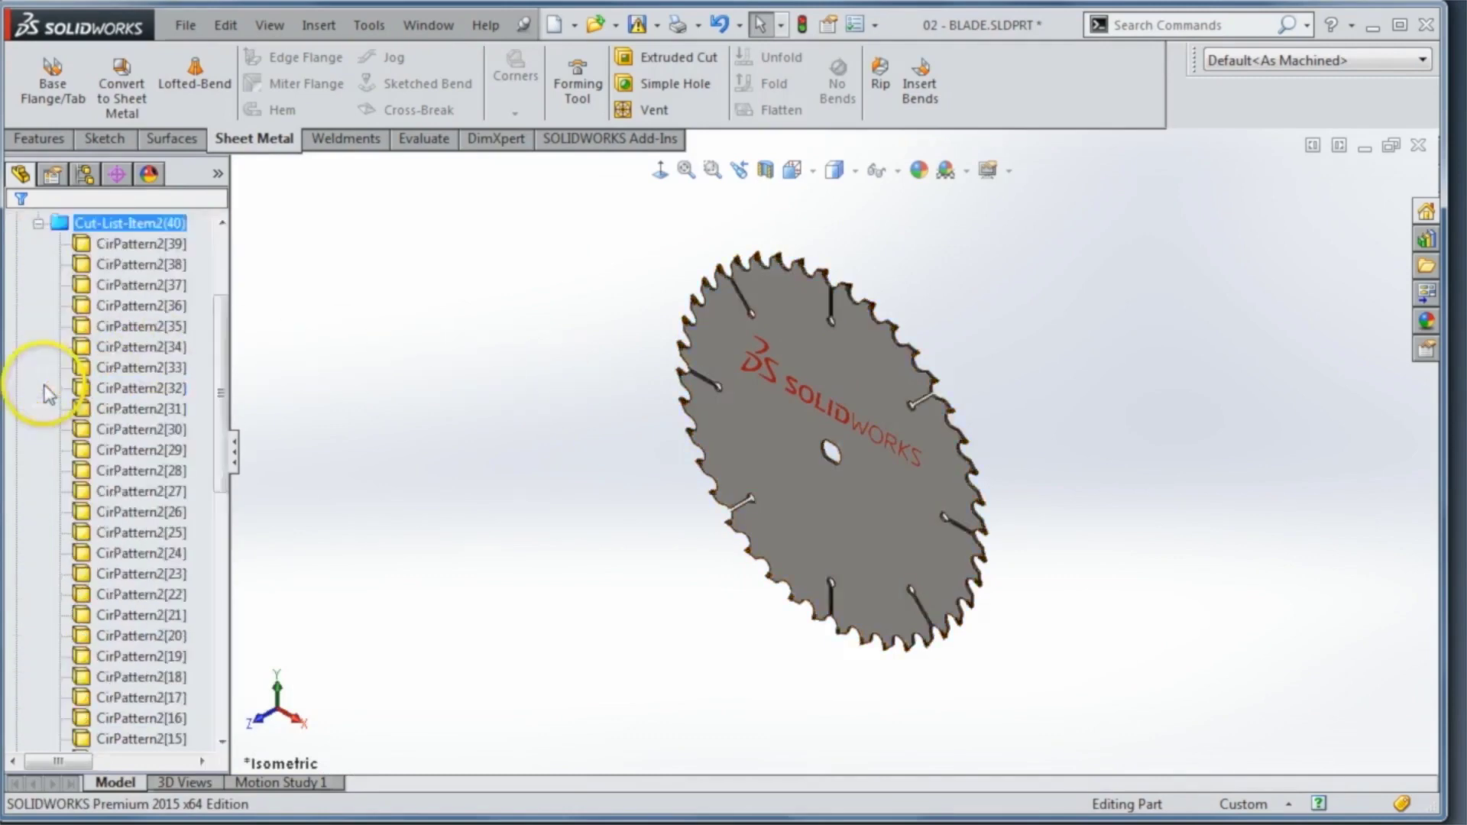
left_click(38, 225)
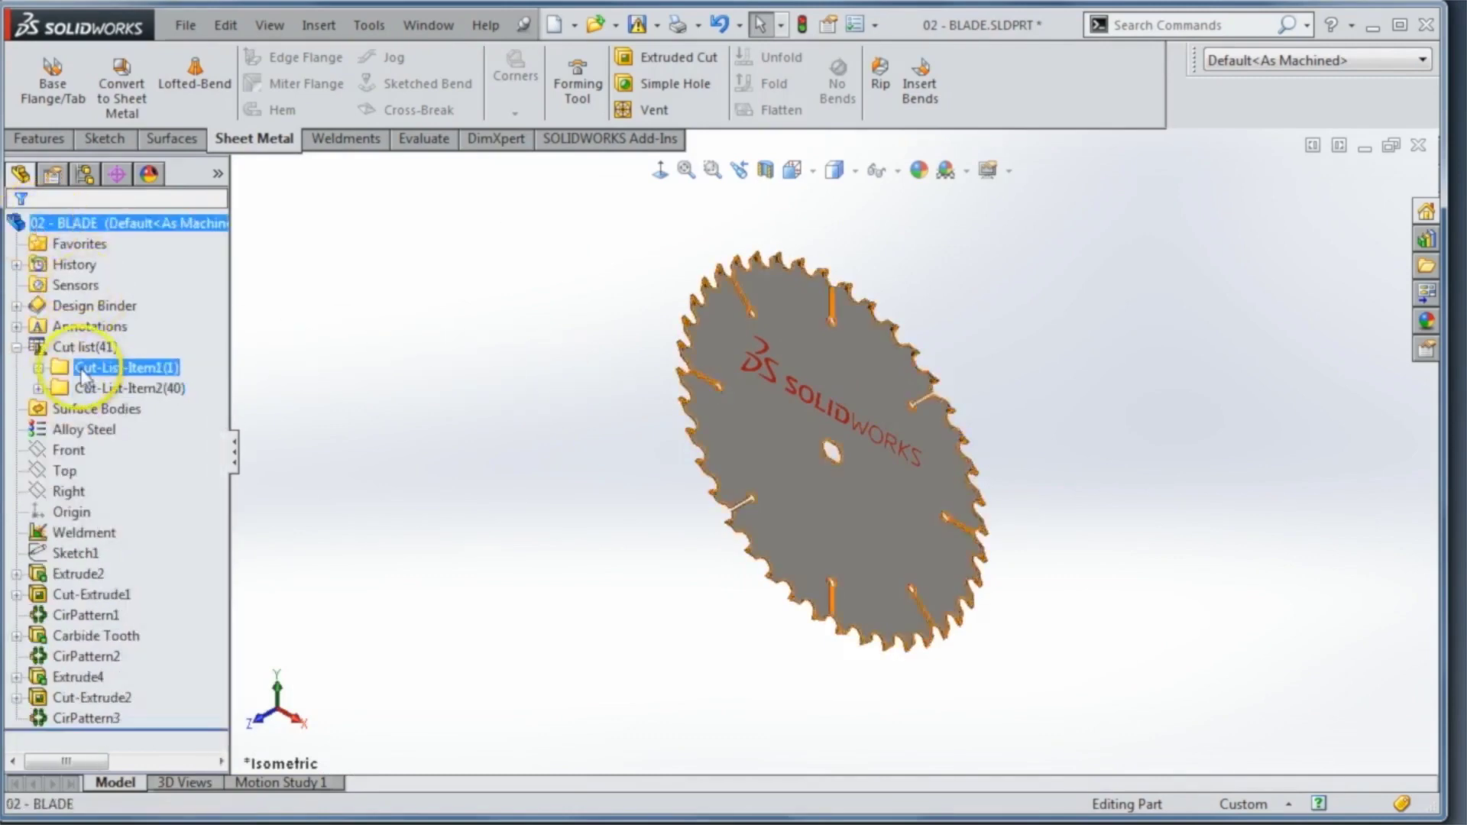
left_click(98, 390)
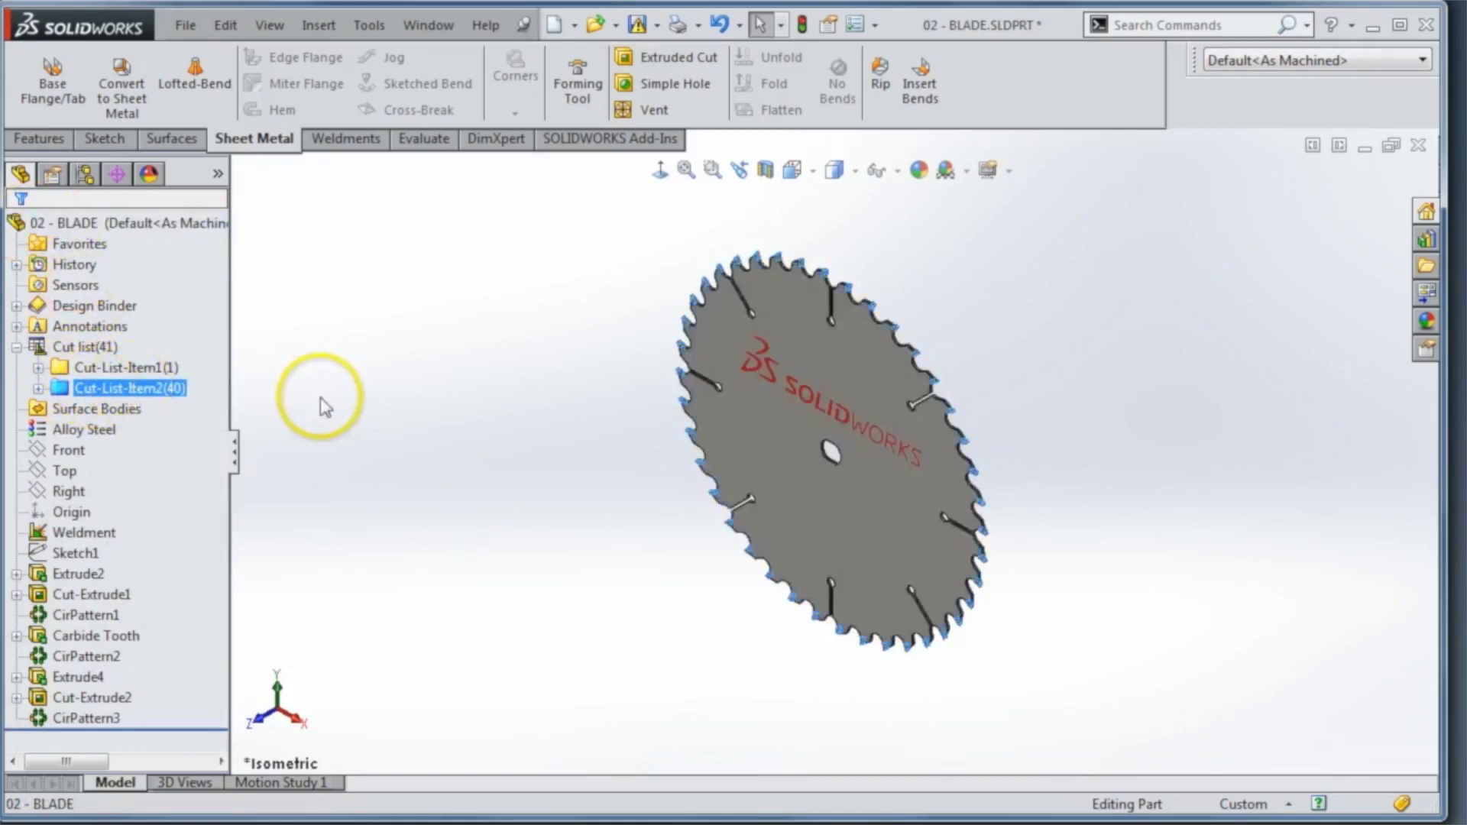
left_click(130, 368)
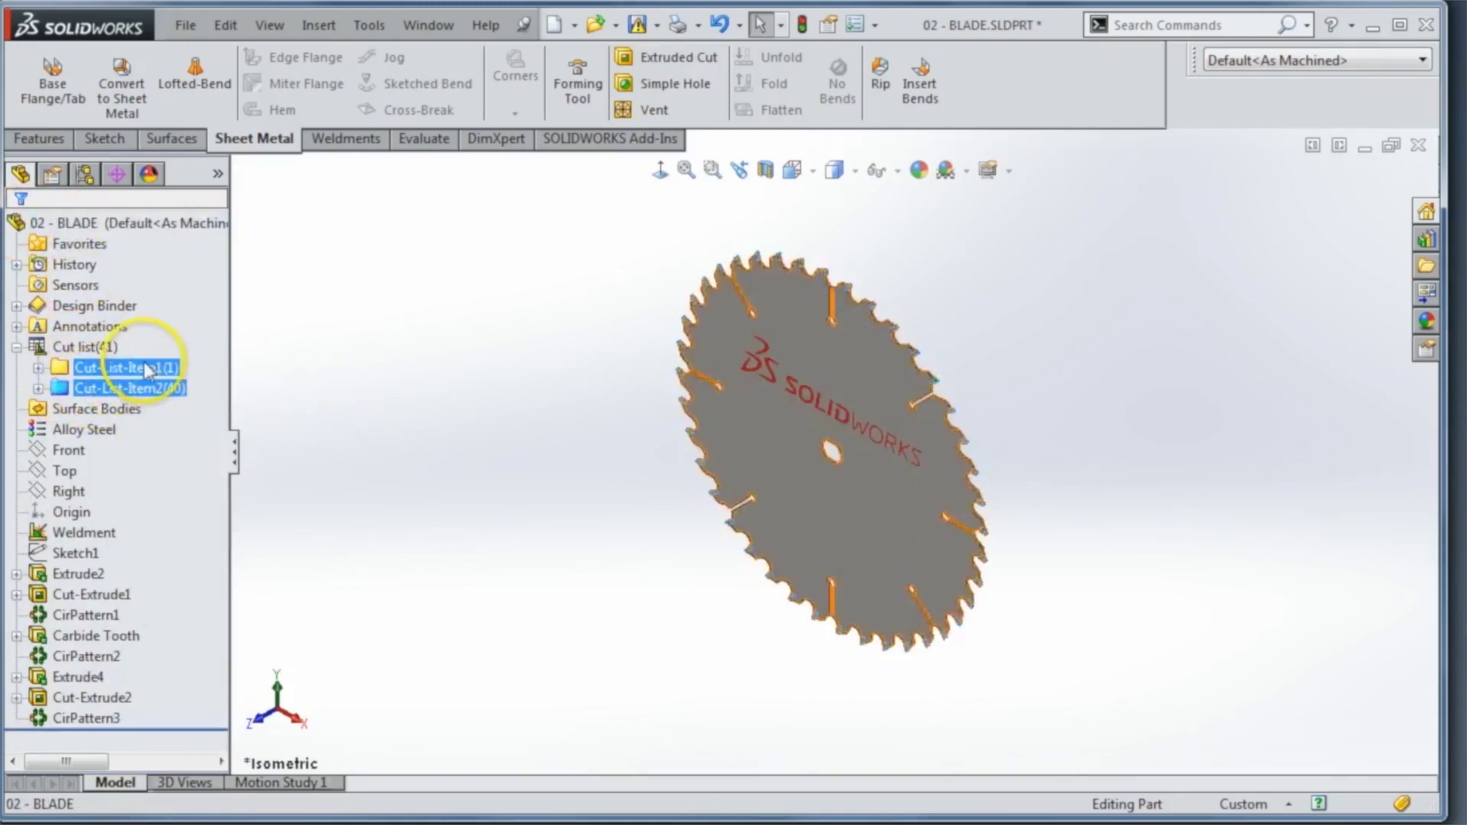
left_click(500, 431)
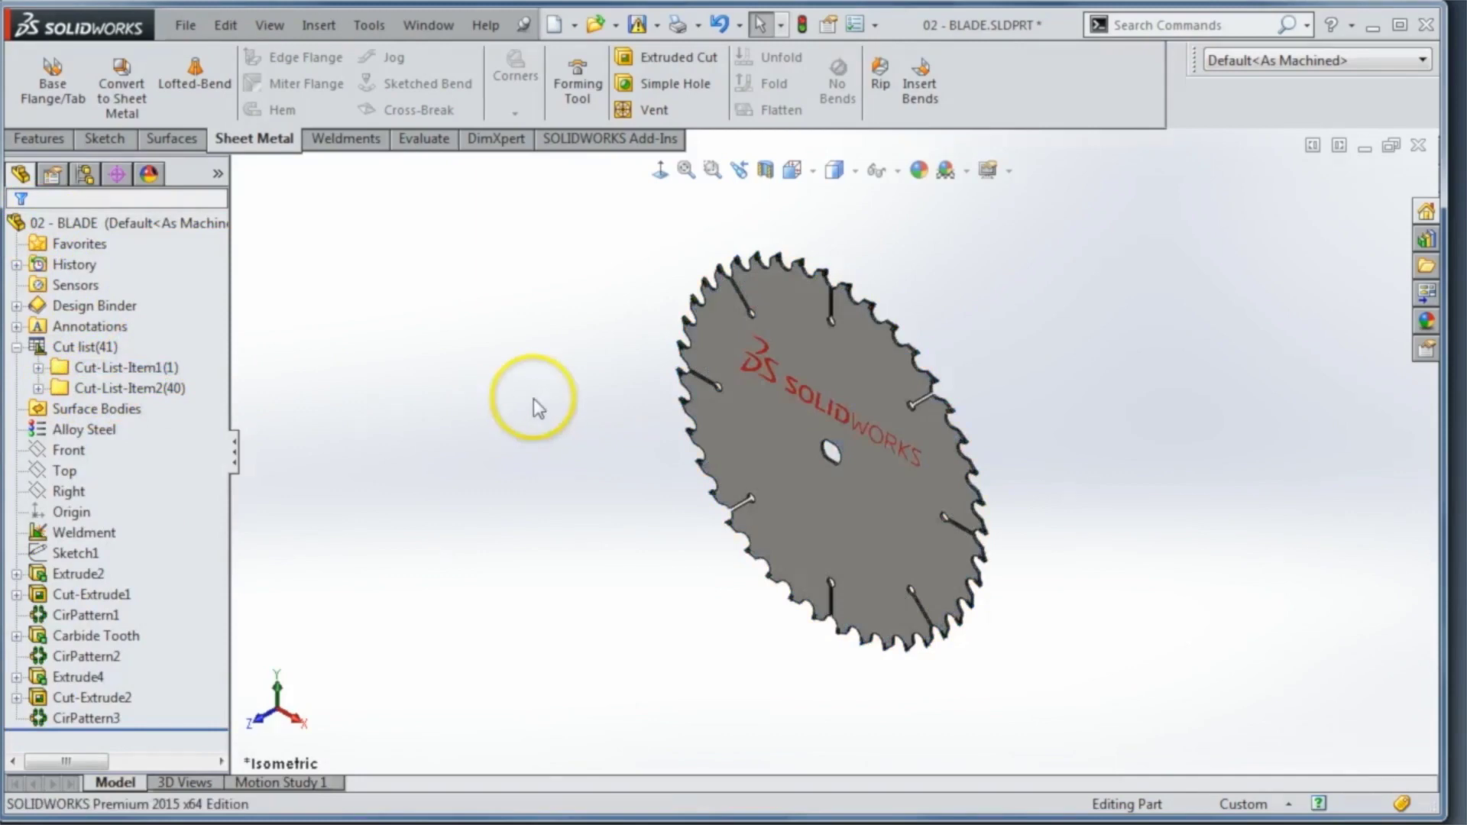
key("ctrl+Tab")
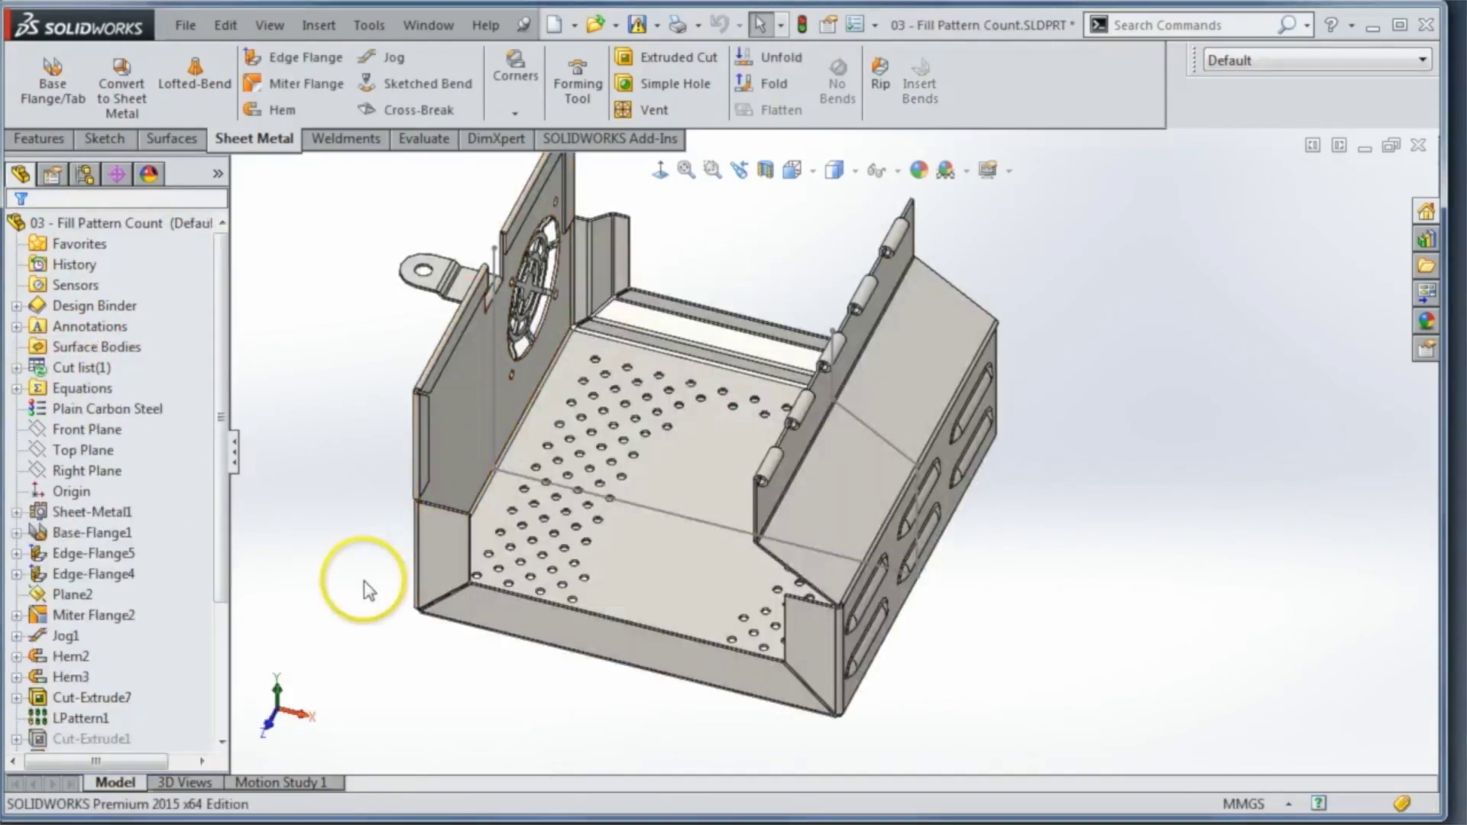
- Locate the hole fill pattern on the tray's perforated base
left_click(588, 557)
scroll(589, 557, "down", 5)
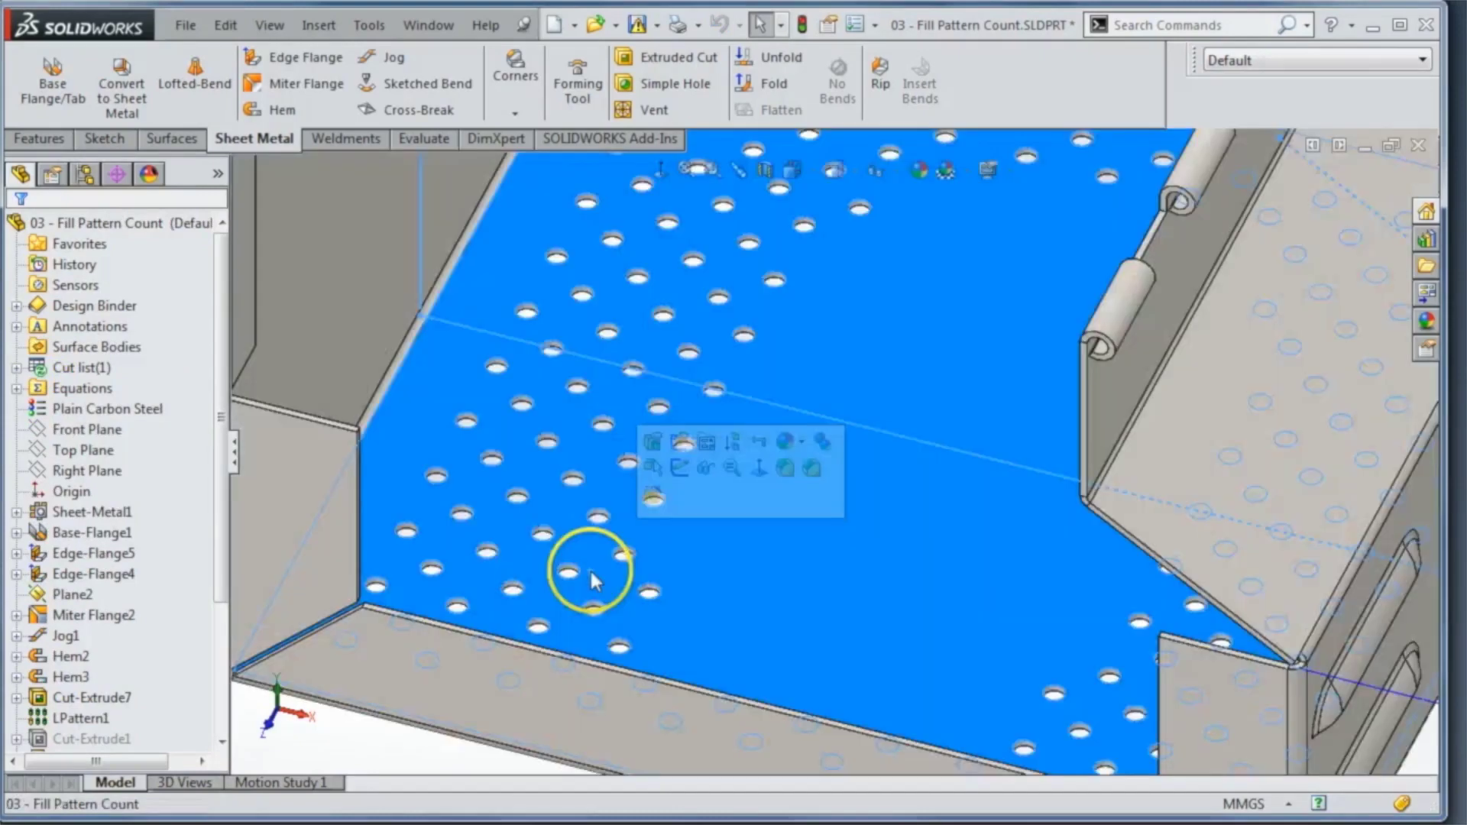
key("Escape")
scroll(662, 593, "down", 4)
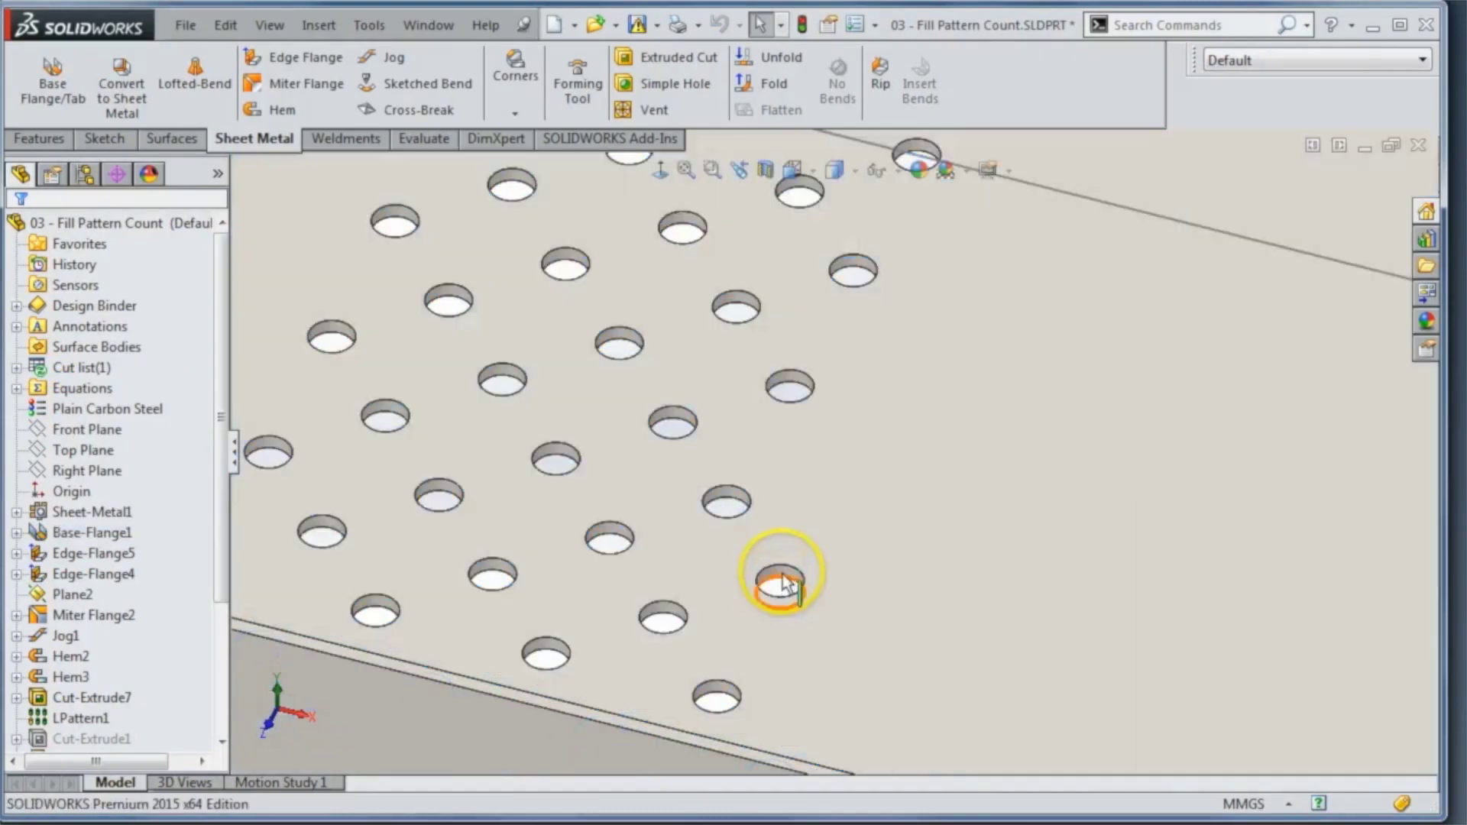
left_click(783, 585)
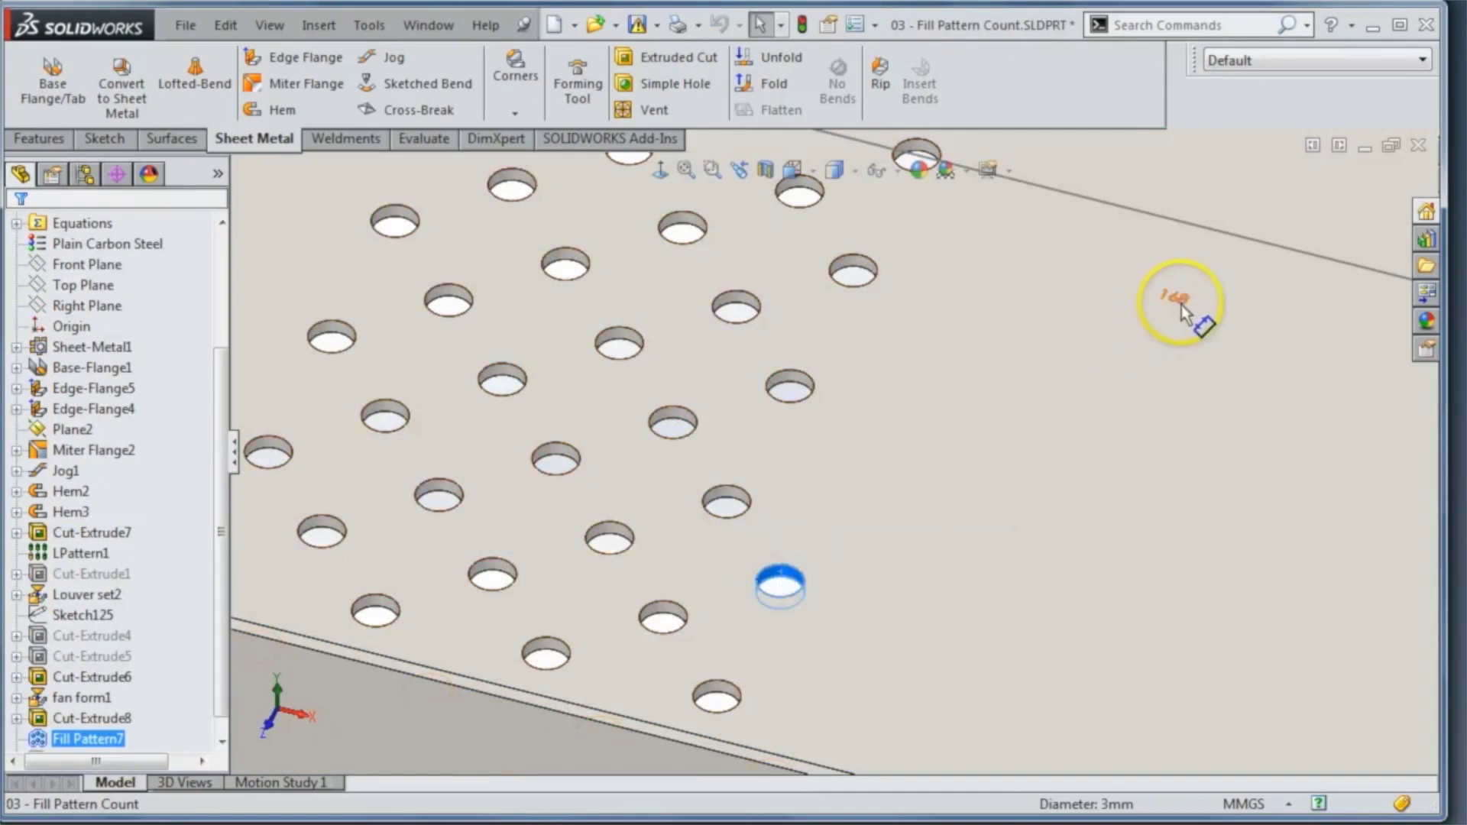
- Confirm the 168-instance count and select Fill Pattern7 in the tree
left_click(1083, 263)
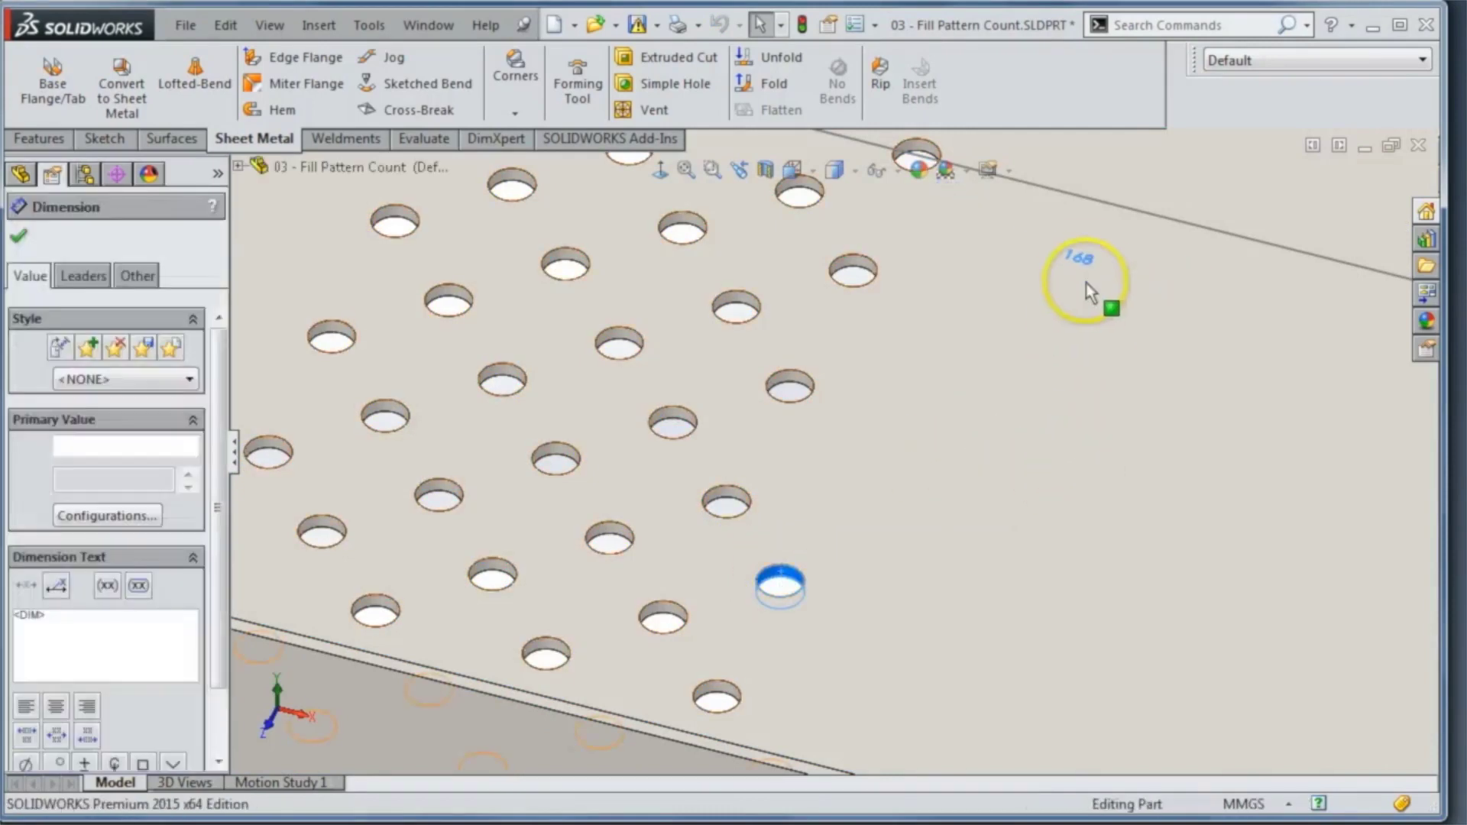
middle_click_drag(781, 581, 1000, 426)
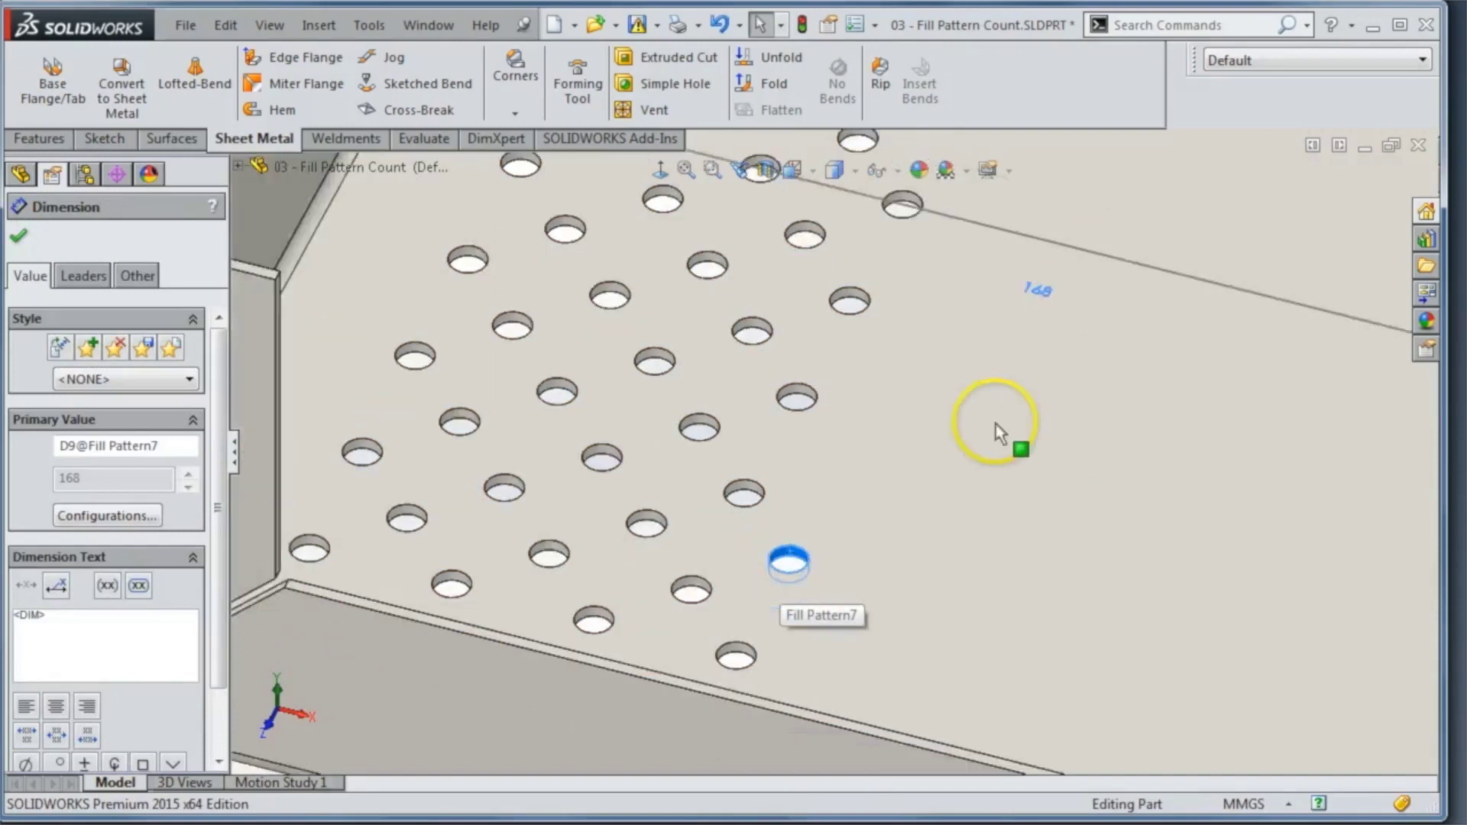
key("Escape")
scroll(82, 736, "down", 5)
left_click(82, 739)
- Validate Fill Pattern7's 168-instance count and accept the feature
left_click(97, 685)
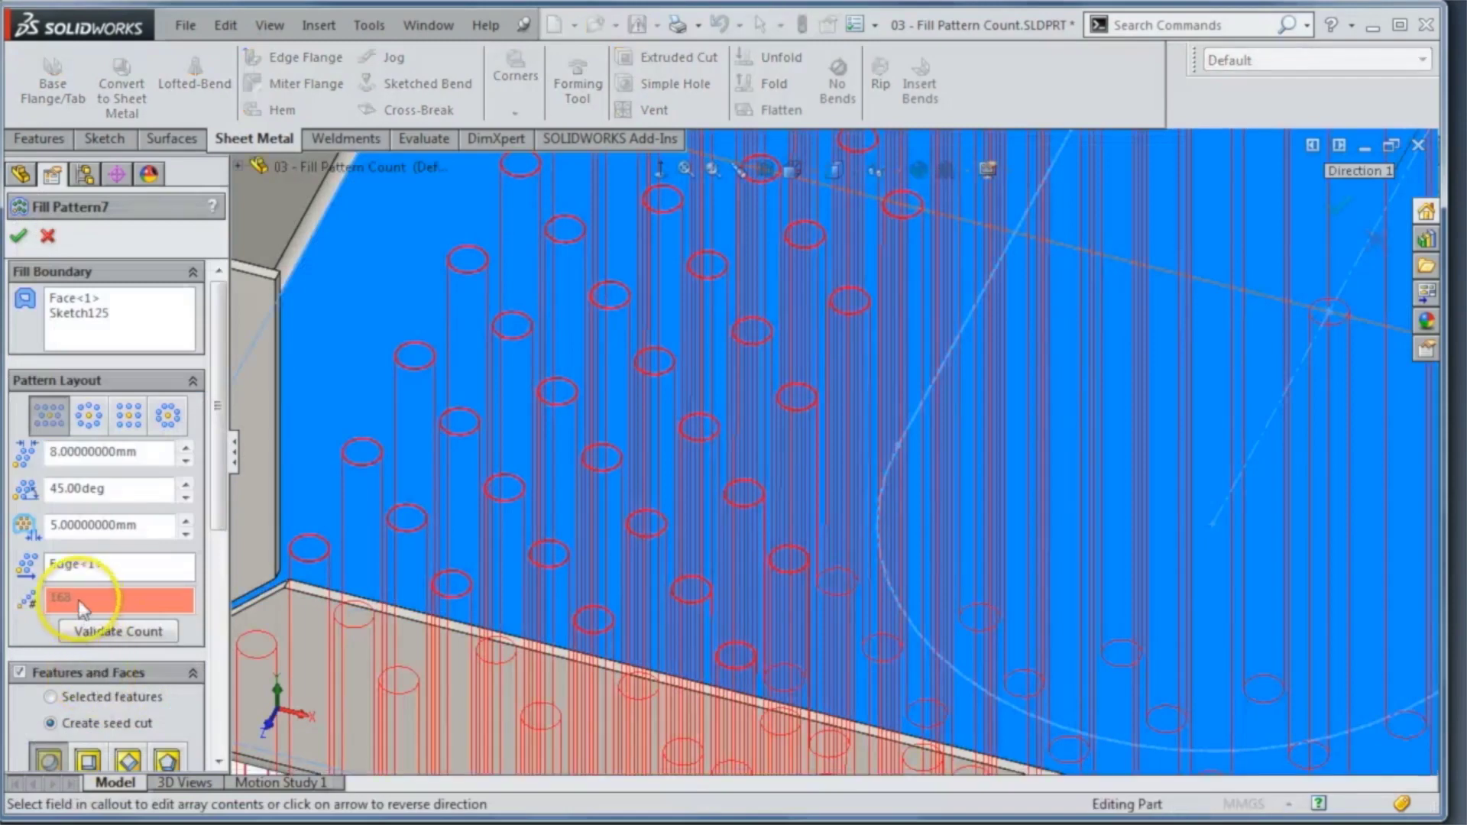
left_click(155, 639)
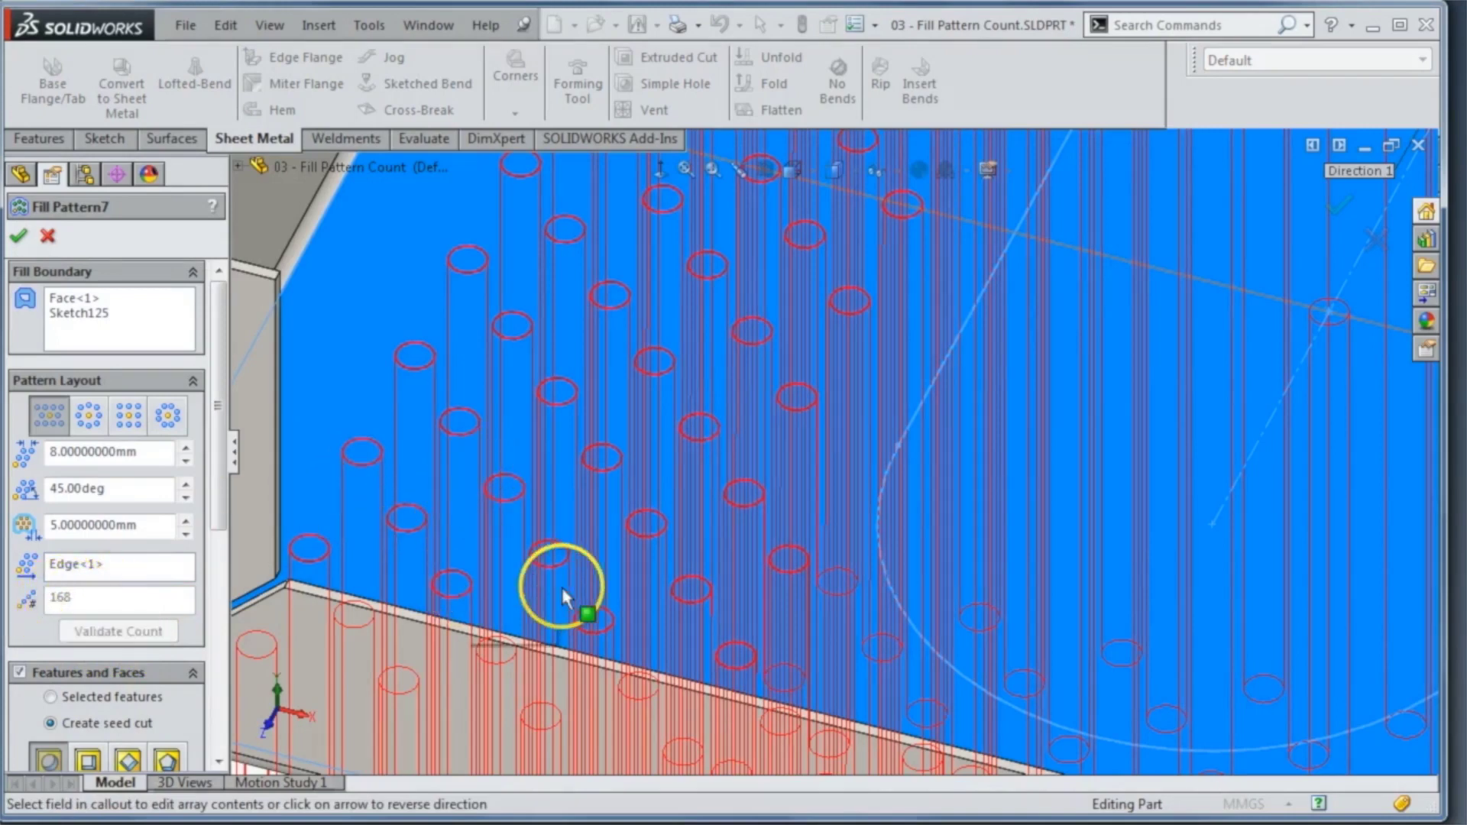
left_click(20, 238)
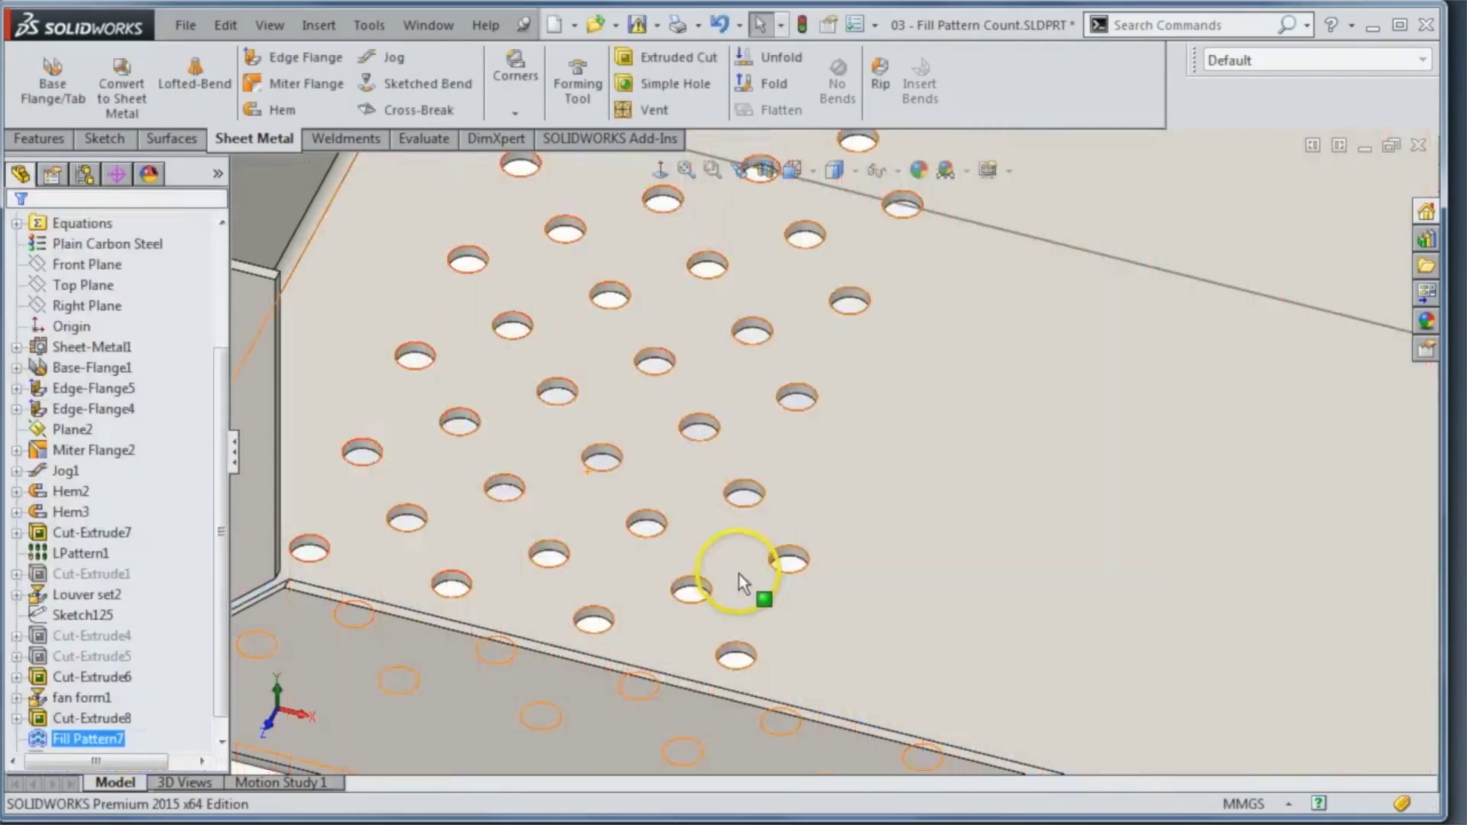
- Delete two hole instances from the fill pattern
left_click(788, 559)
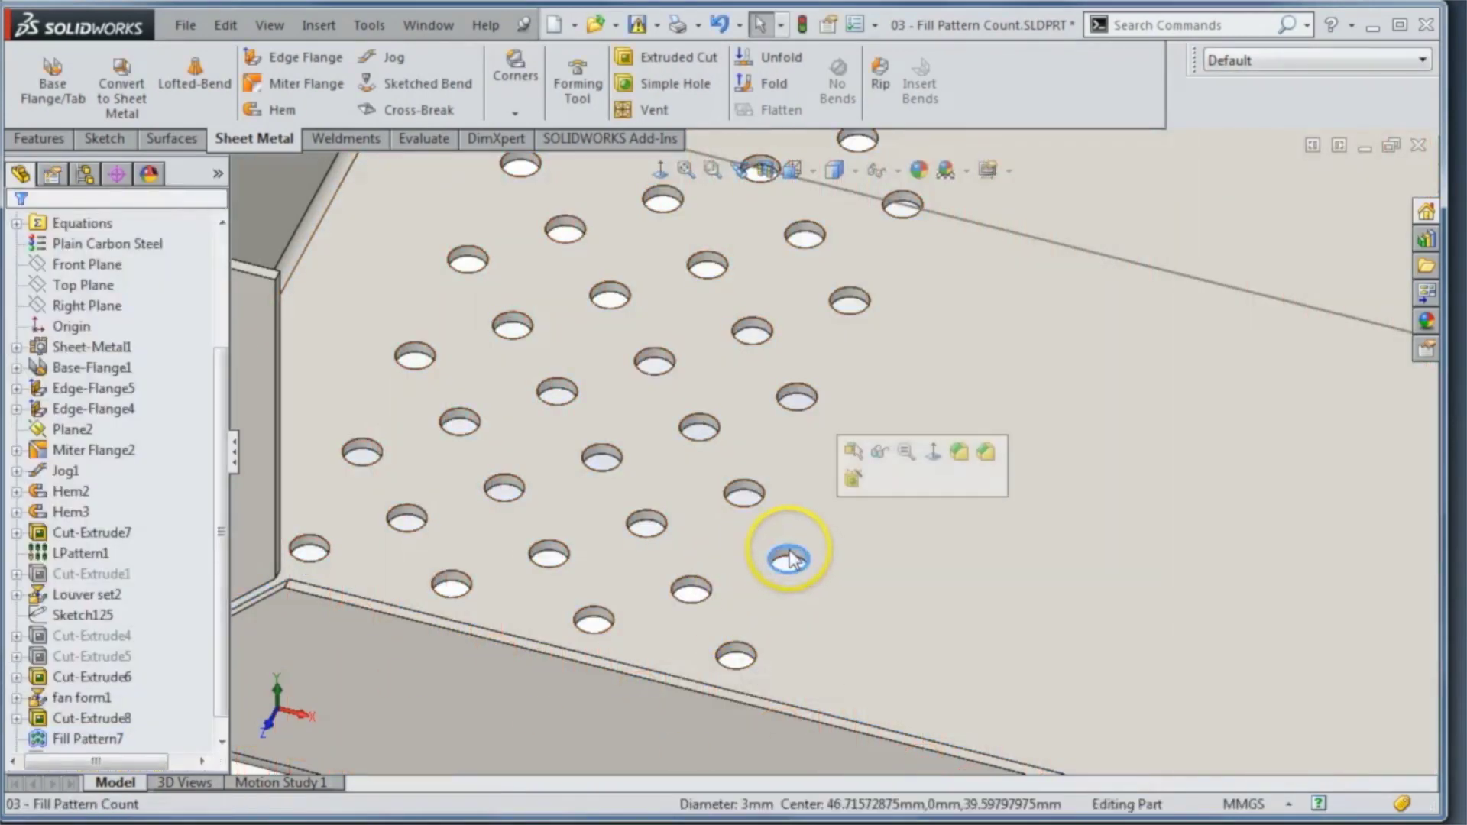
left_click(790, 560)
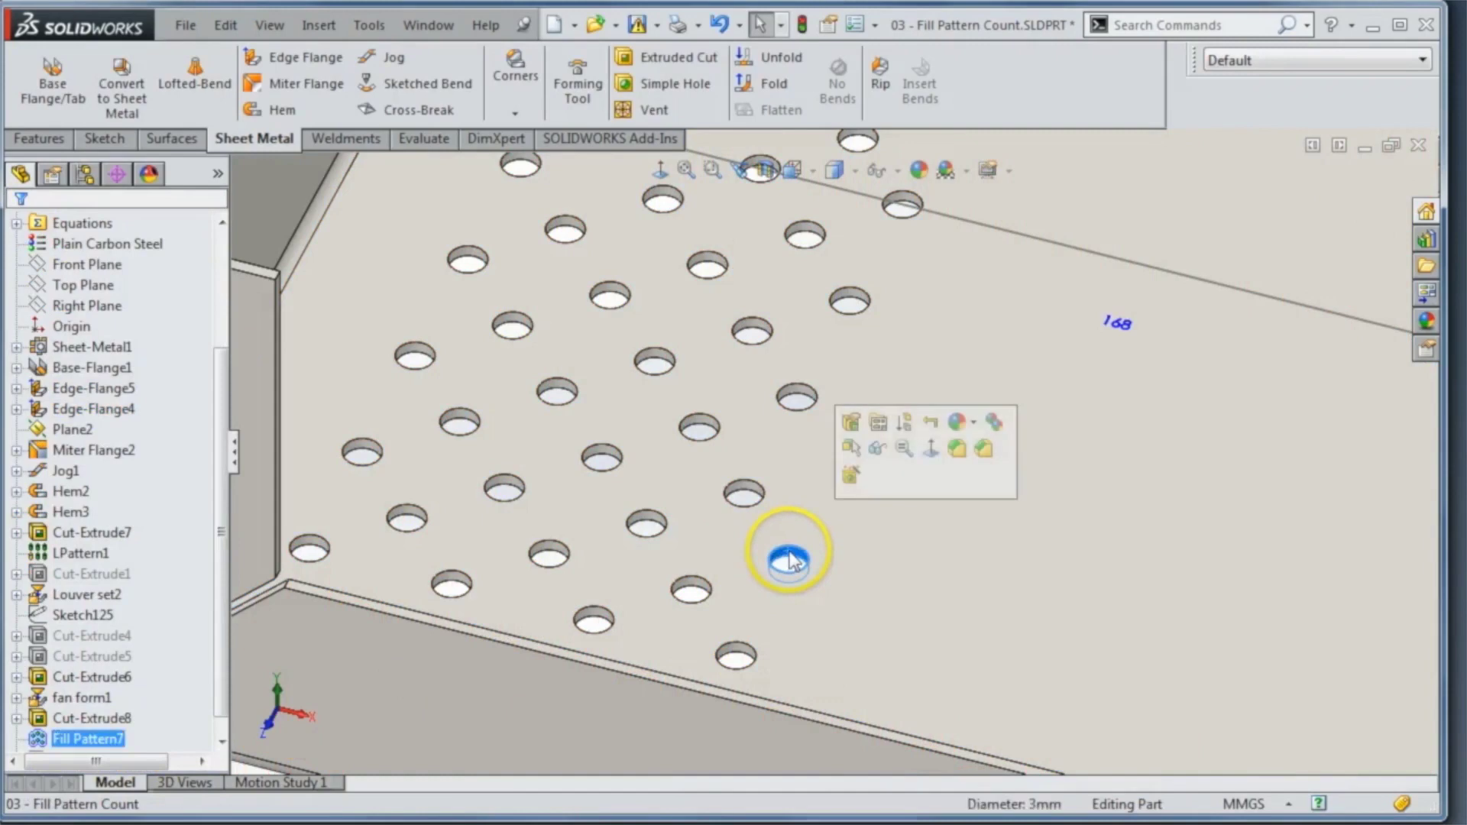
key("Delete")
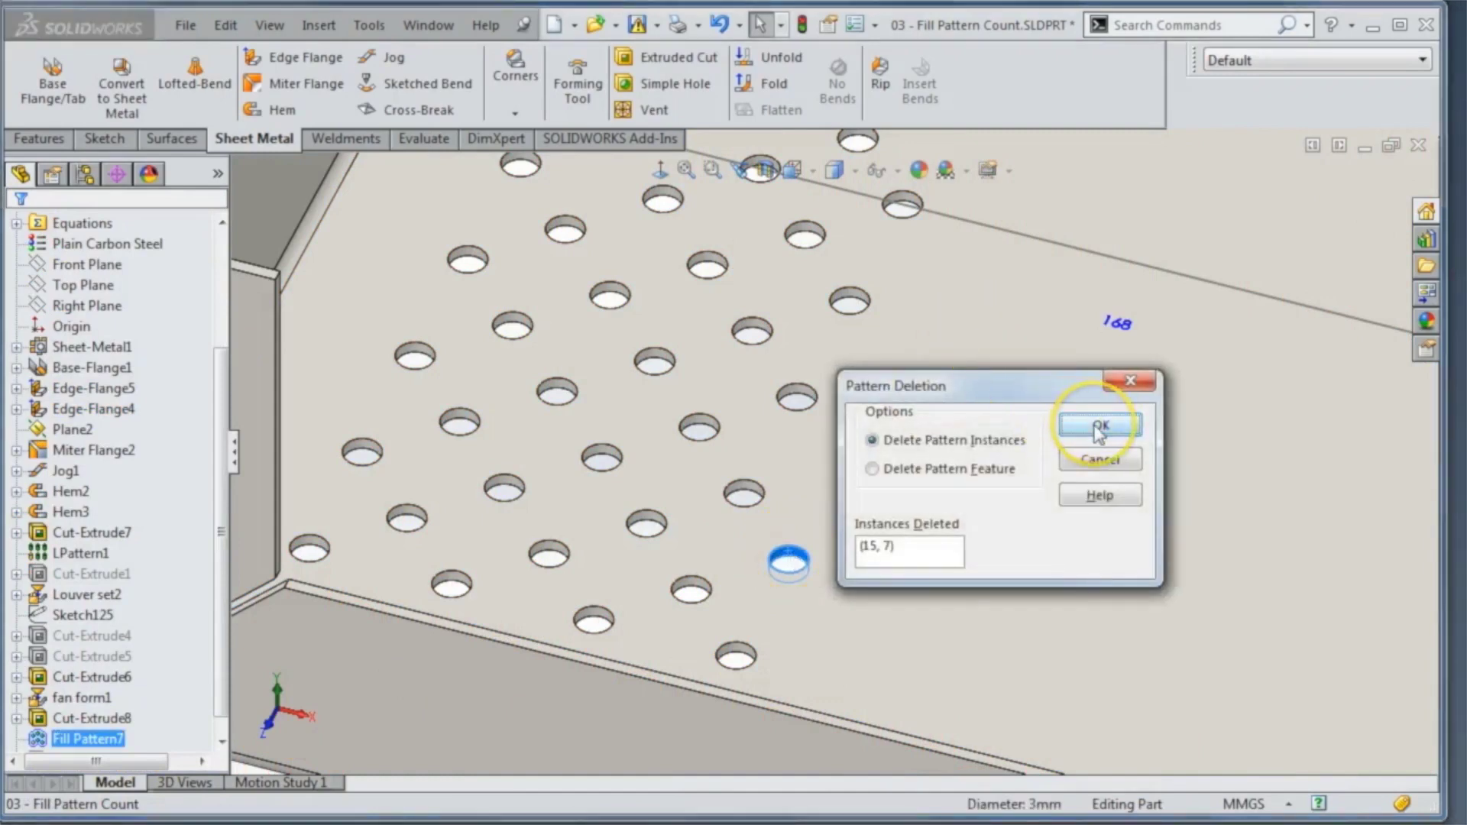
left_click(1099, 427)
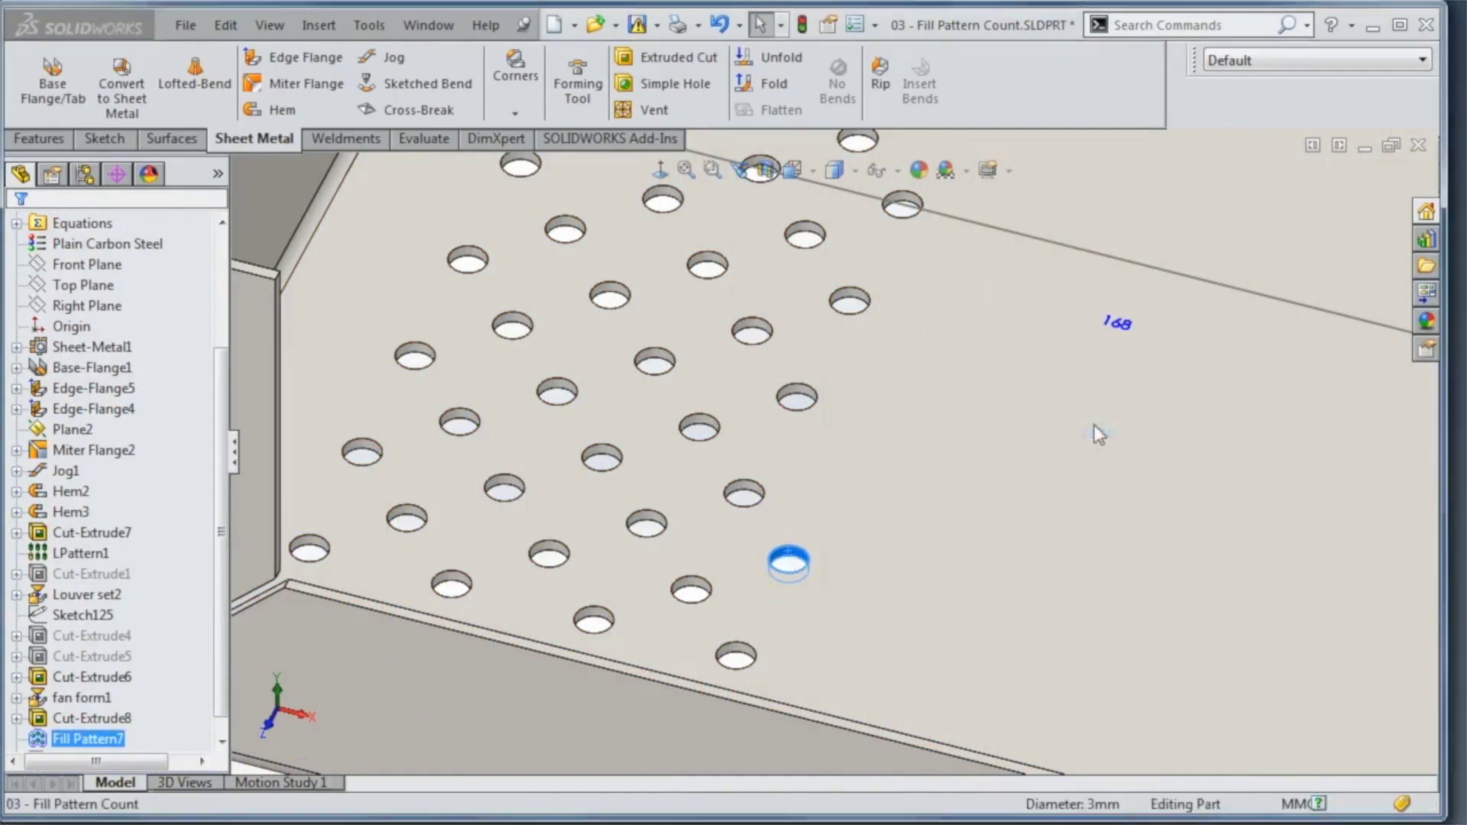
left_click(736, 657)
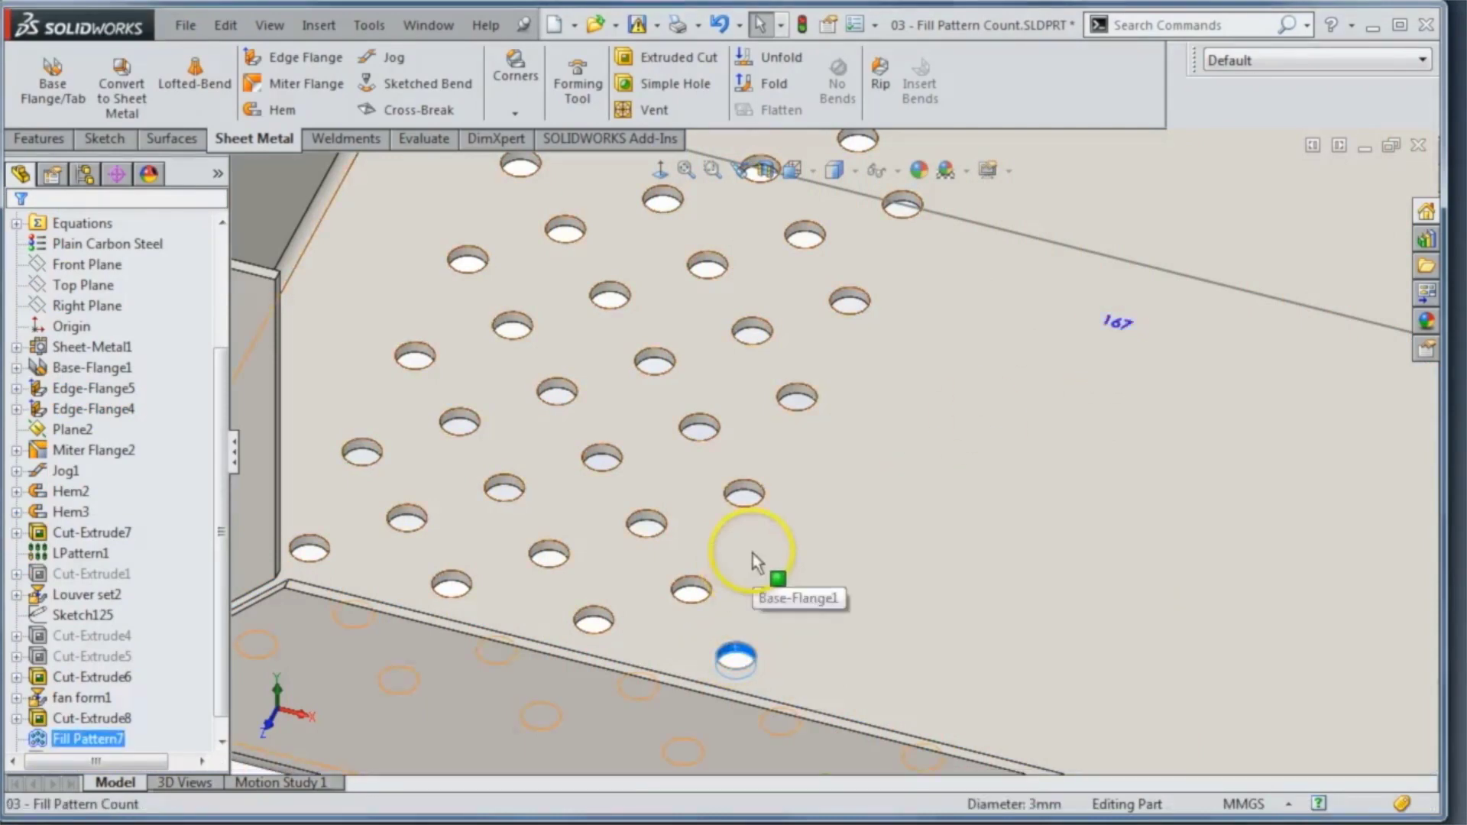
key("Delete")
left_click(1099, 426)
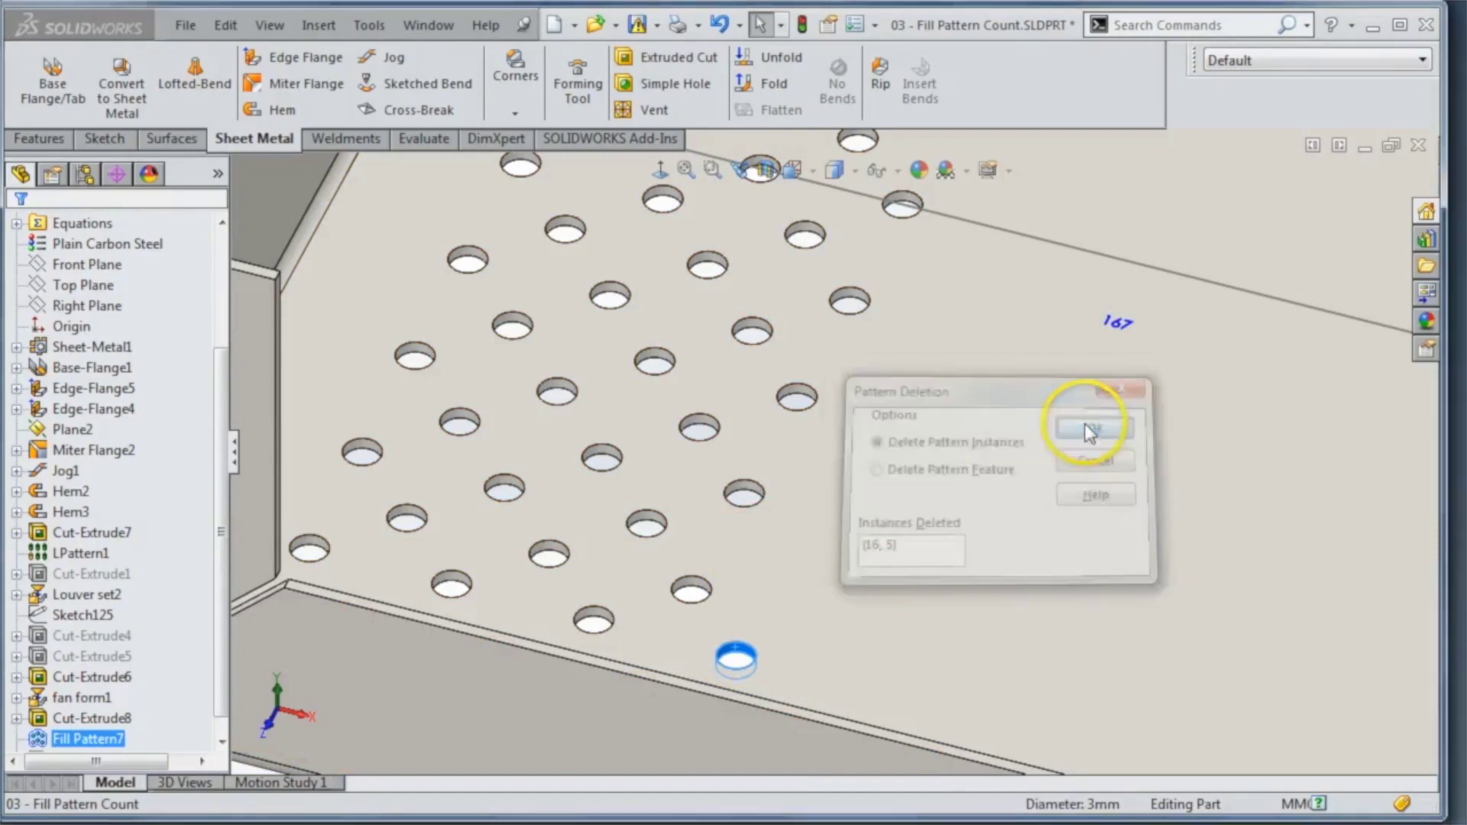
- Verify the pattern count now reads 166 and bring up the open-documents switcher
left_click(746, 495)
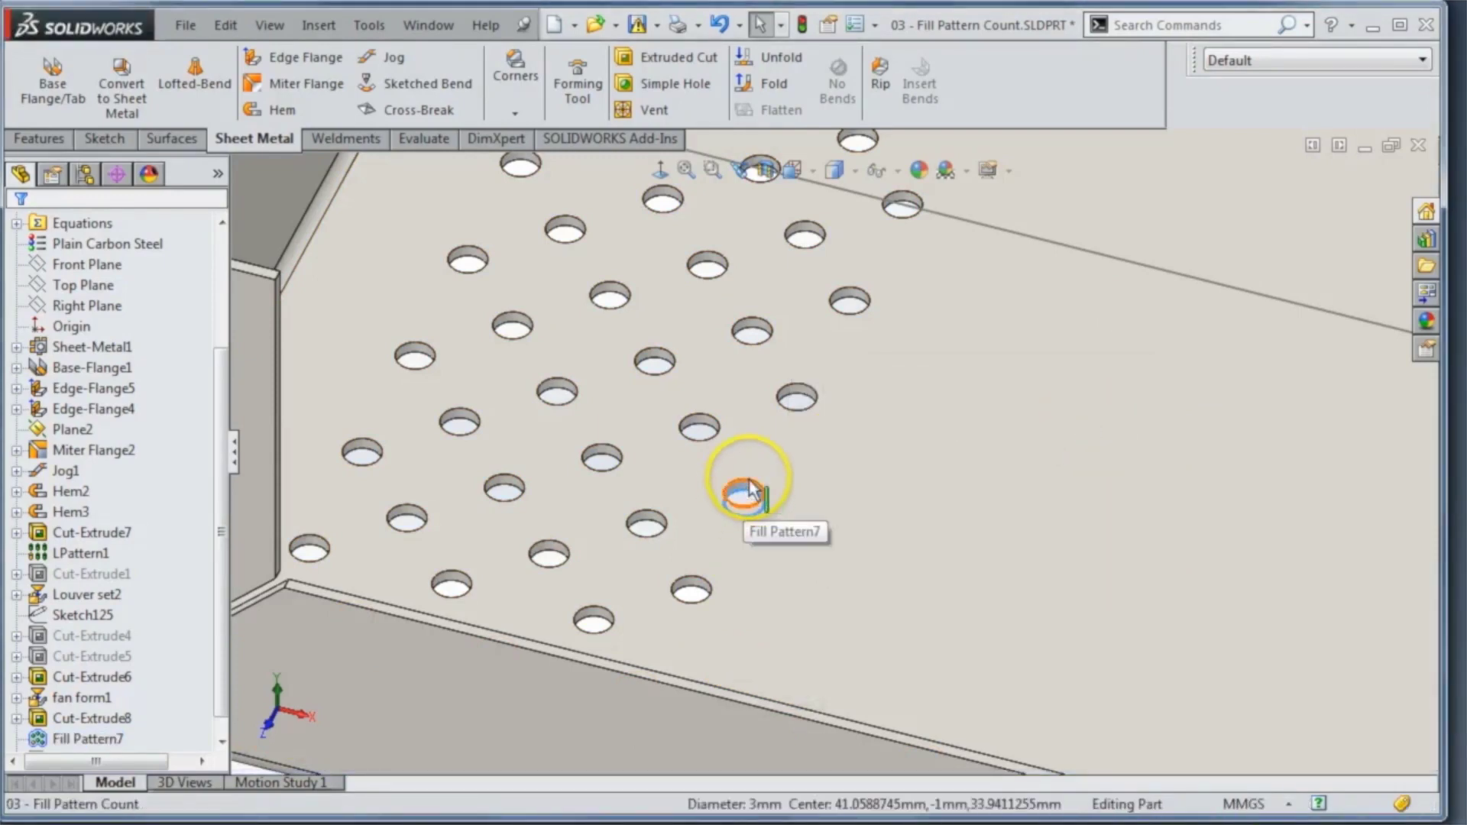
left_click(747, 488)
double_click(749, 493)
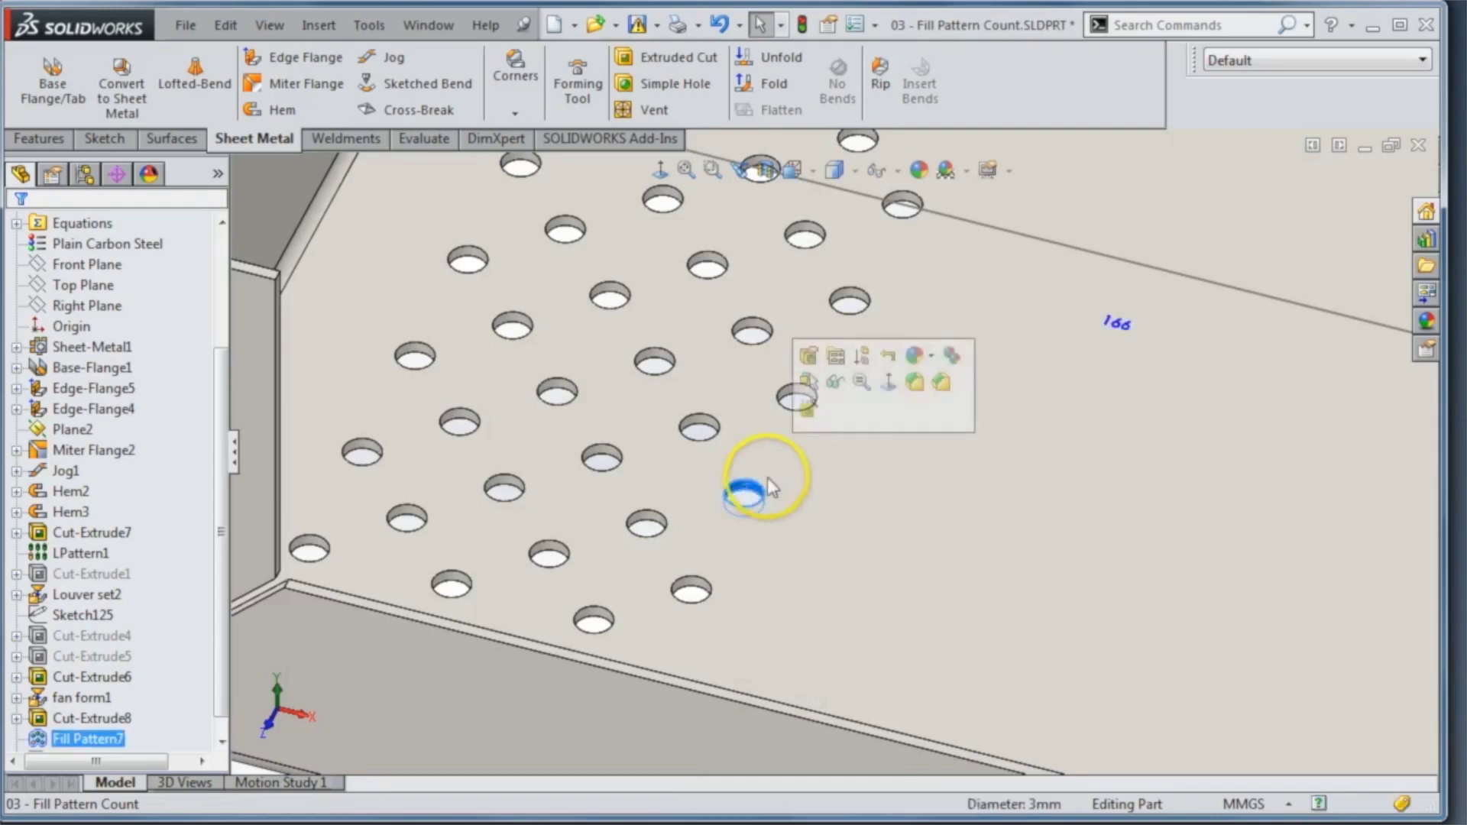
left_click(747, 496)
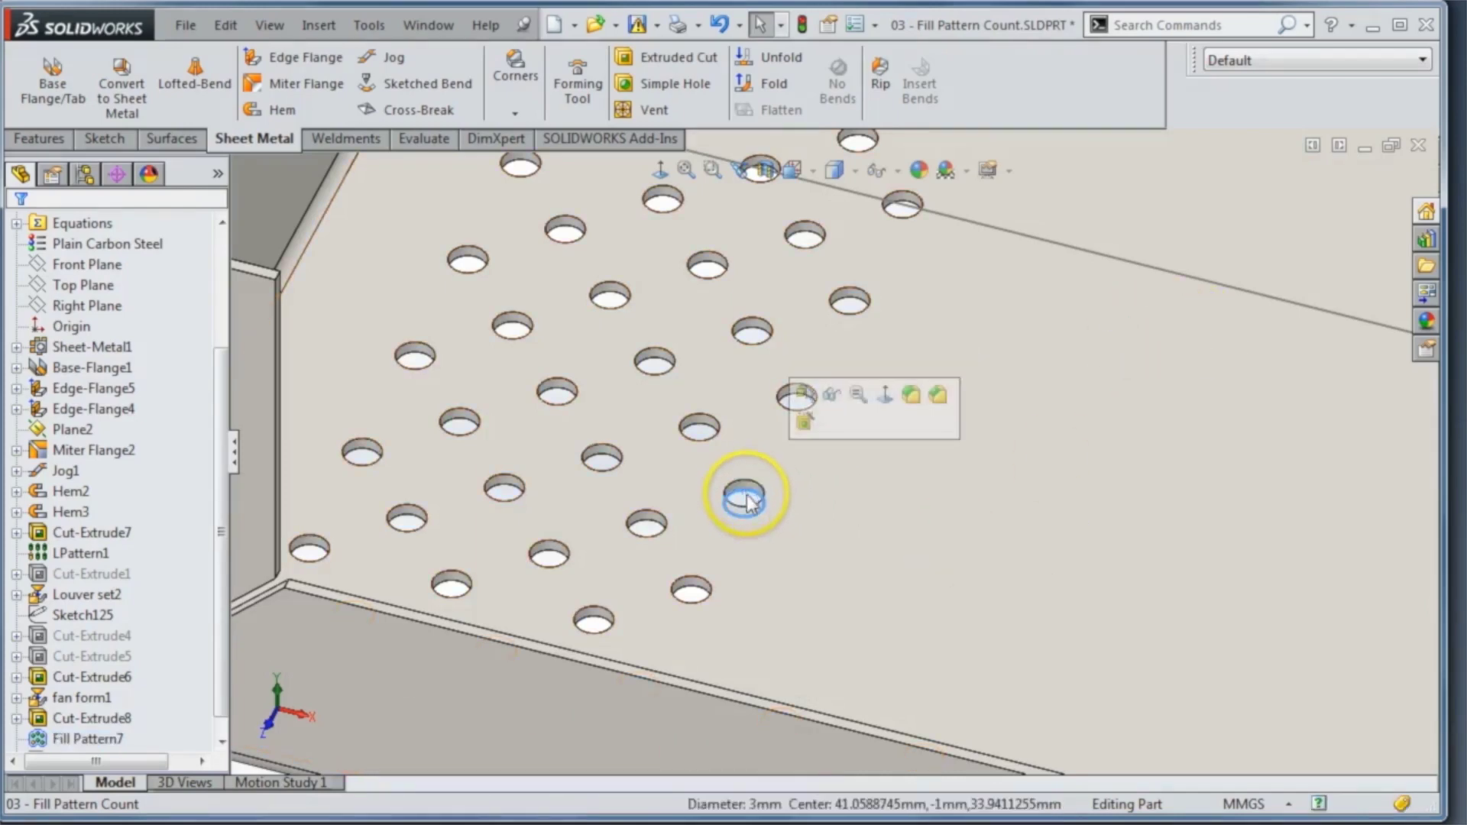
key("Escape")
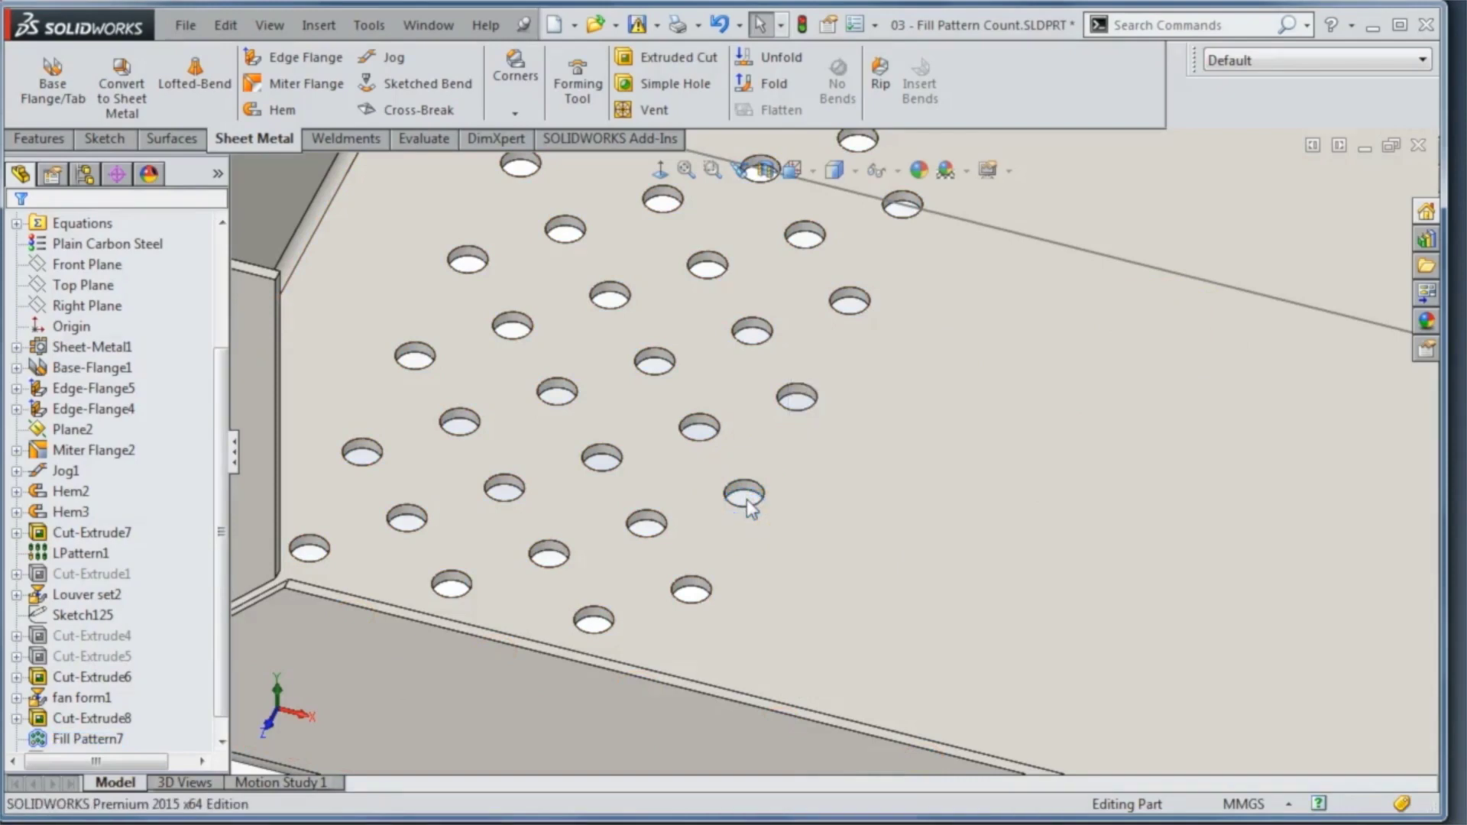
key("ctrl+Tab")
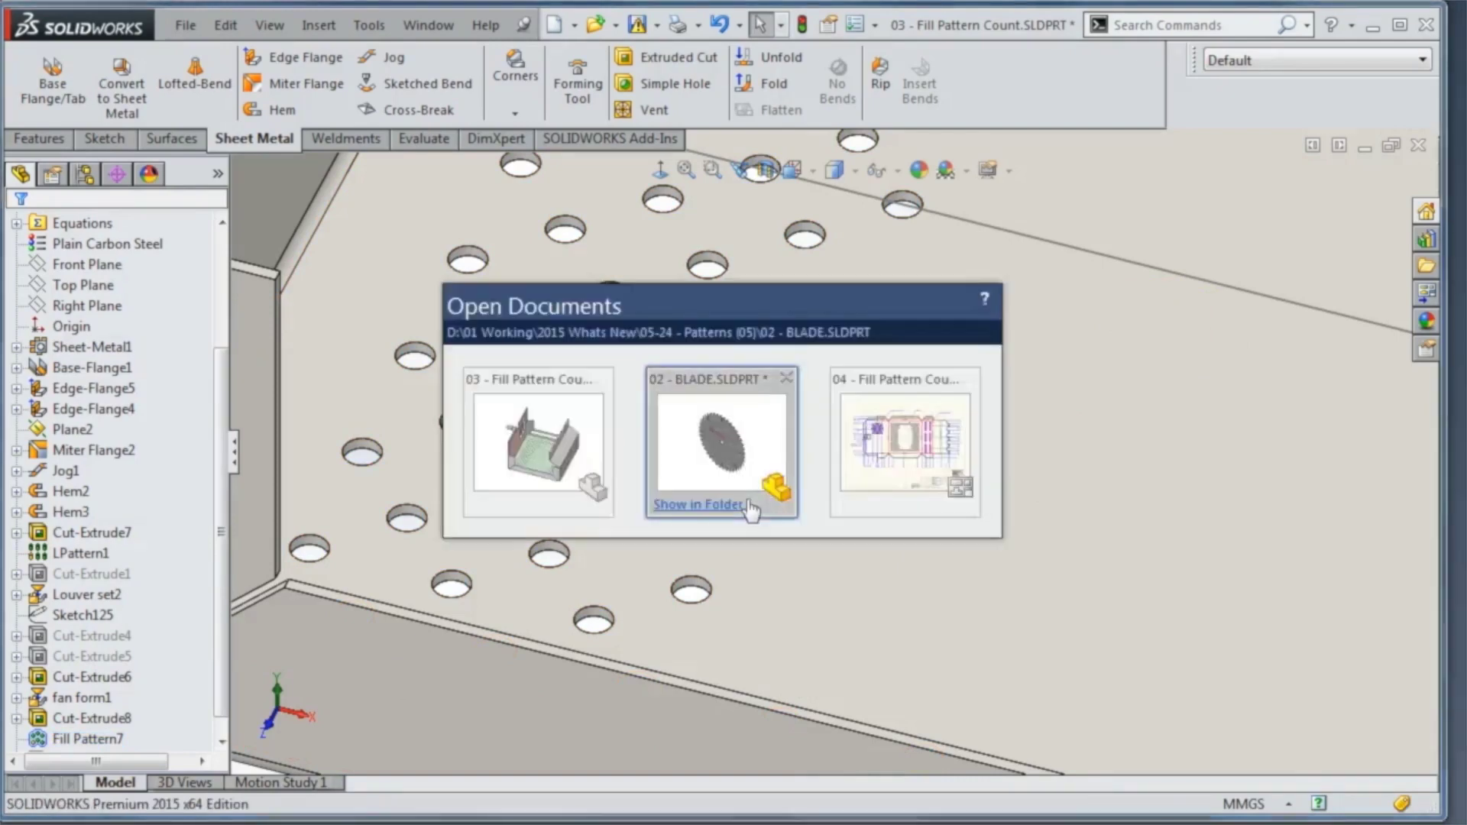
- Open the 04 - Fill Pattern Count drawing and zoom in on the Ø3 THRU note
left_click(889, 470)
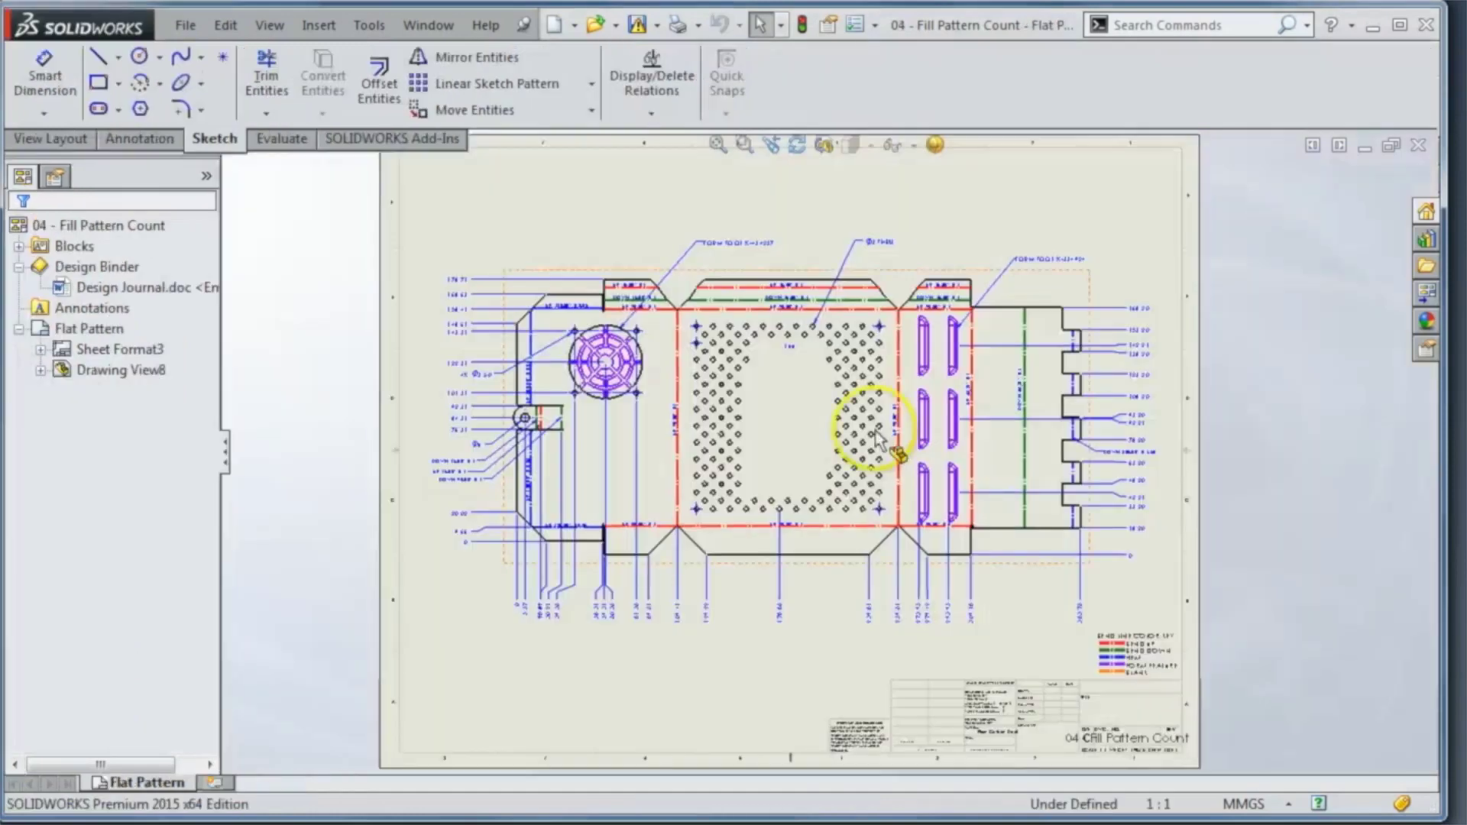
scroll(835, 256, "down", 4)
left_click(832, 270)
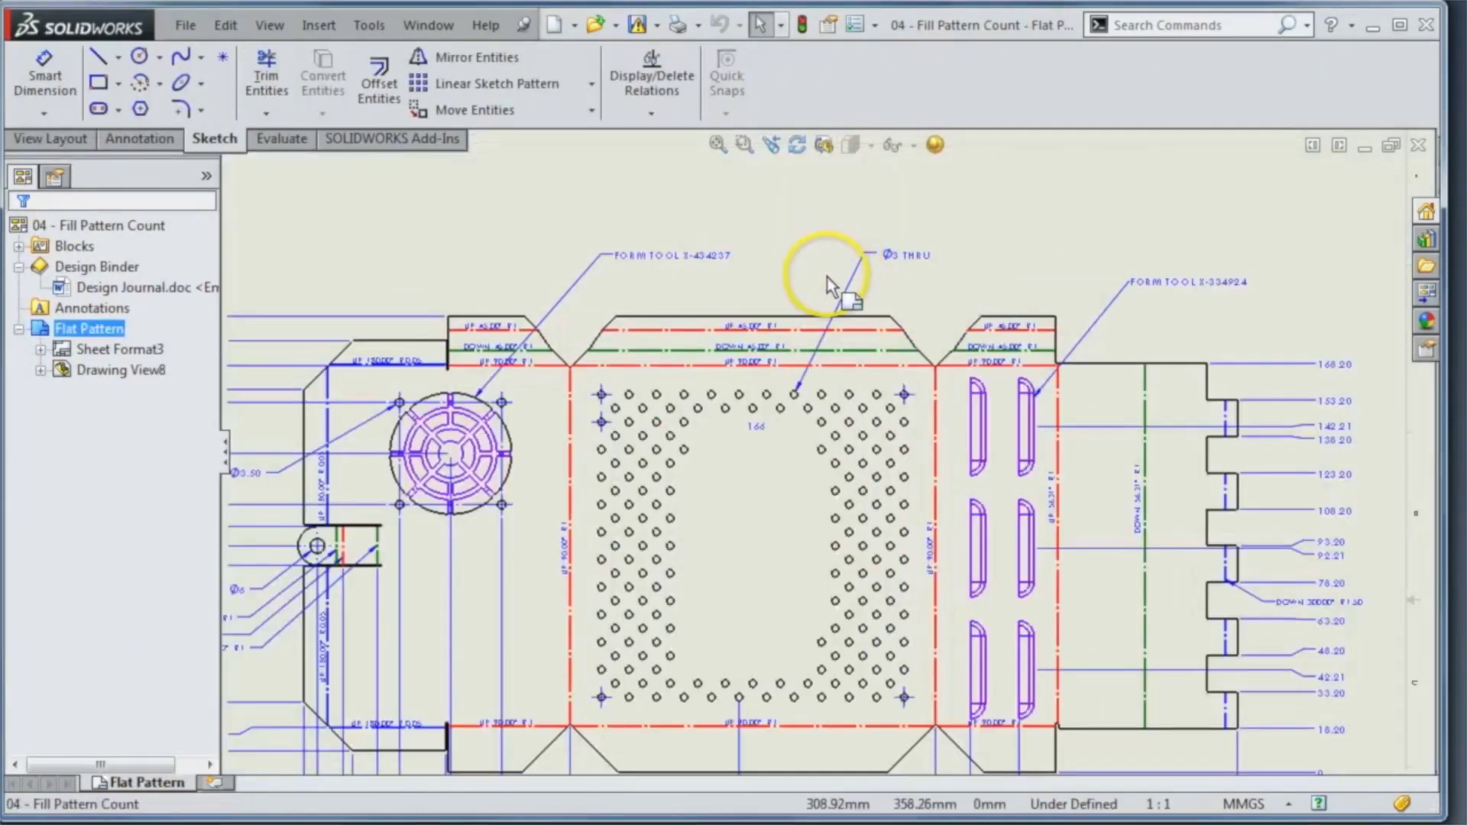
scroll(826, 282, "down", 4)
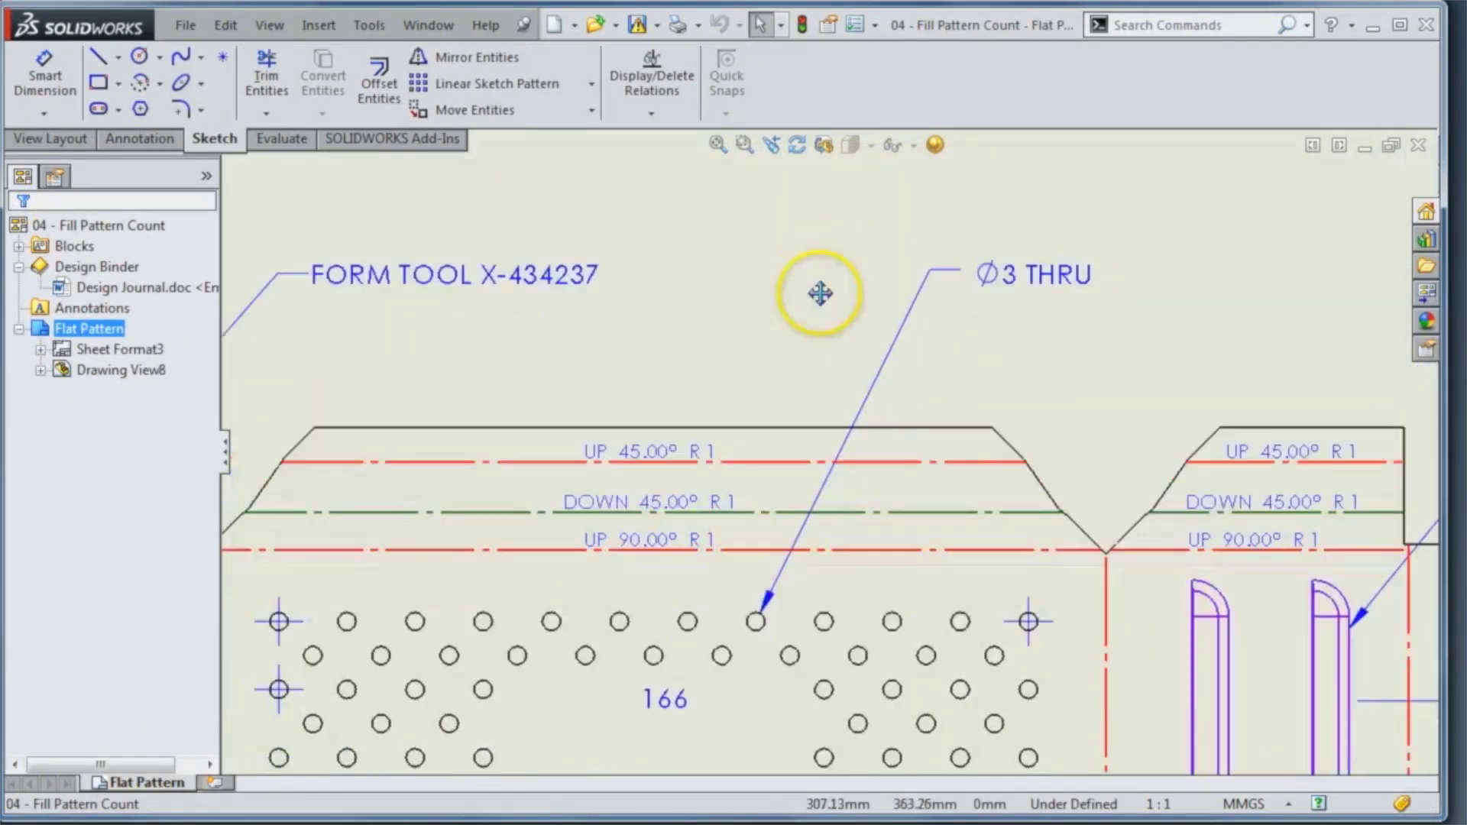
- Link the 166 count into the Ø3 THRU note so it reads '166 Ø3 THRU'
left_click(1015, 240)
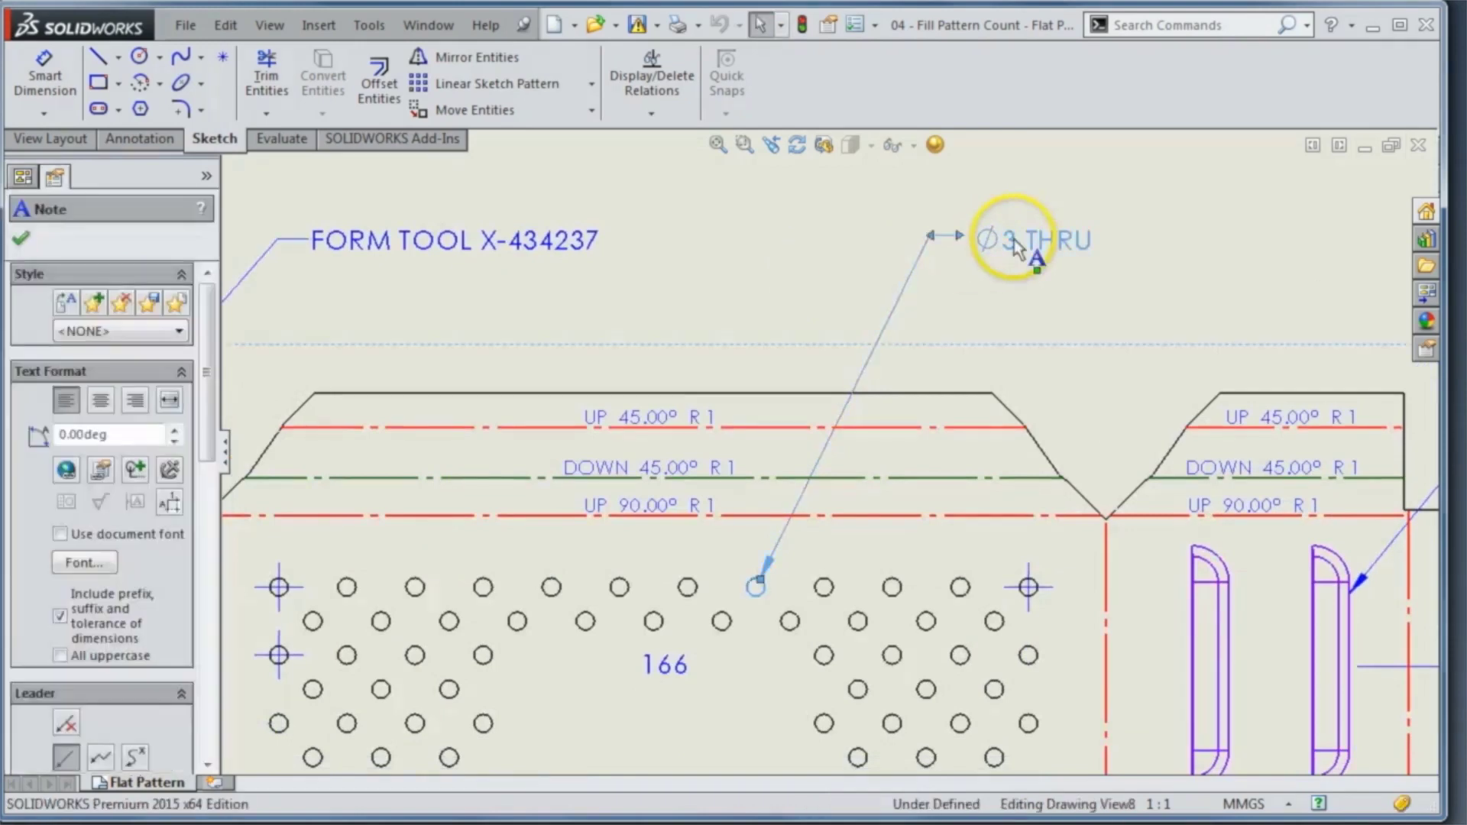
double_click(1015, 240)
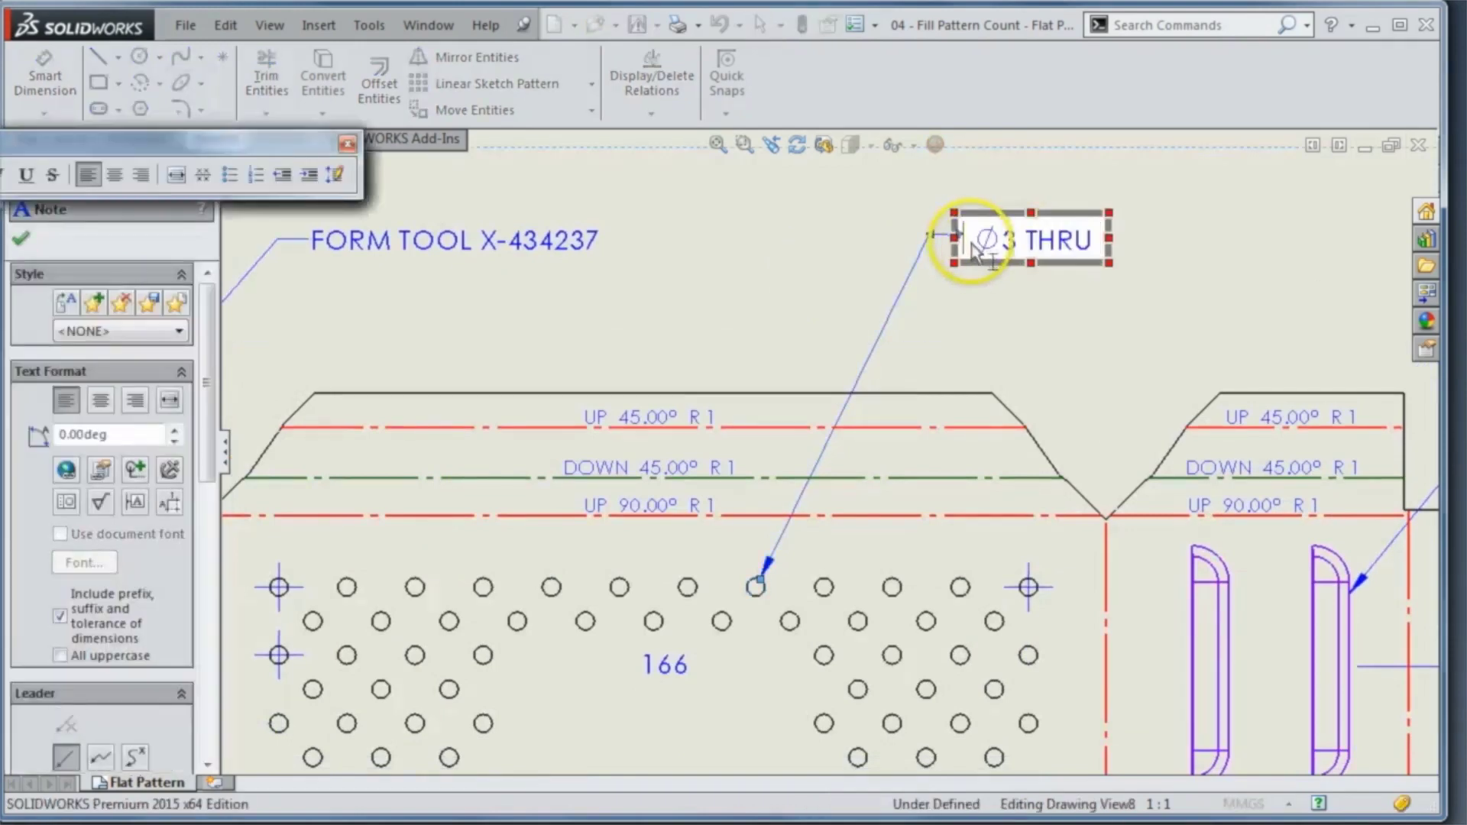
left_click(666, 665)
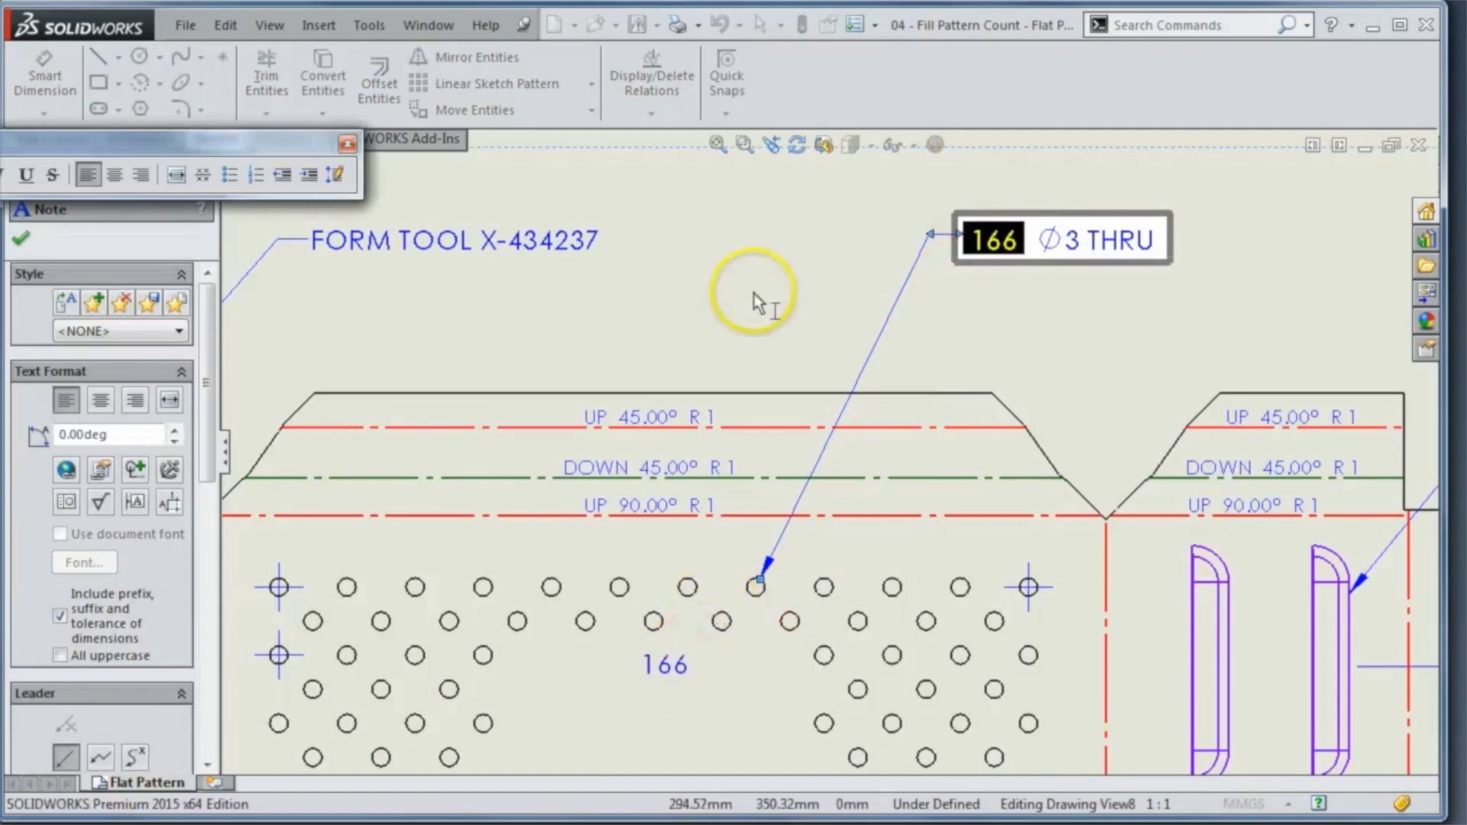
left_click(950, 329)
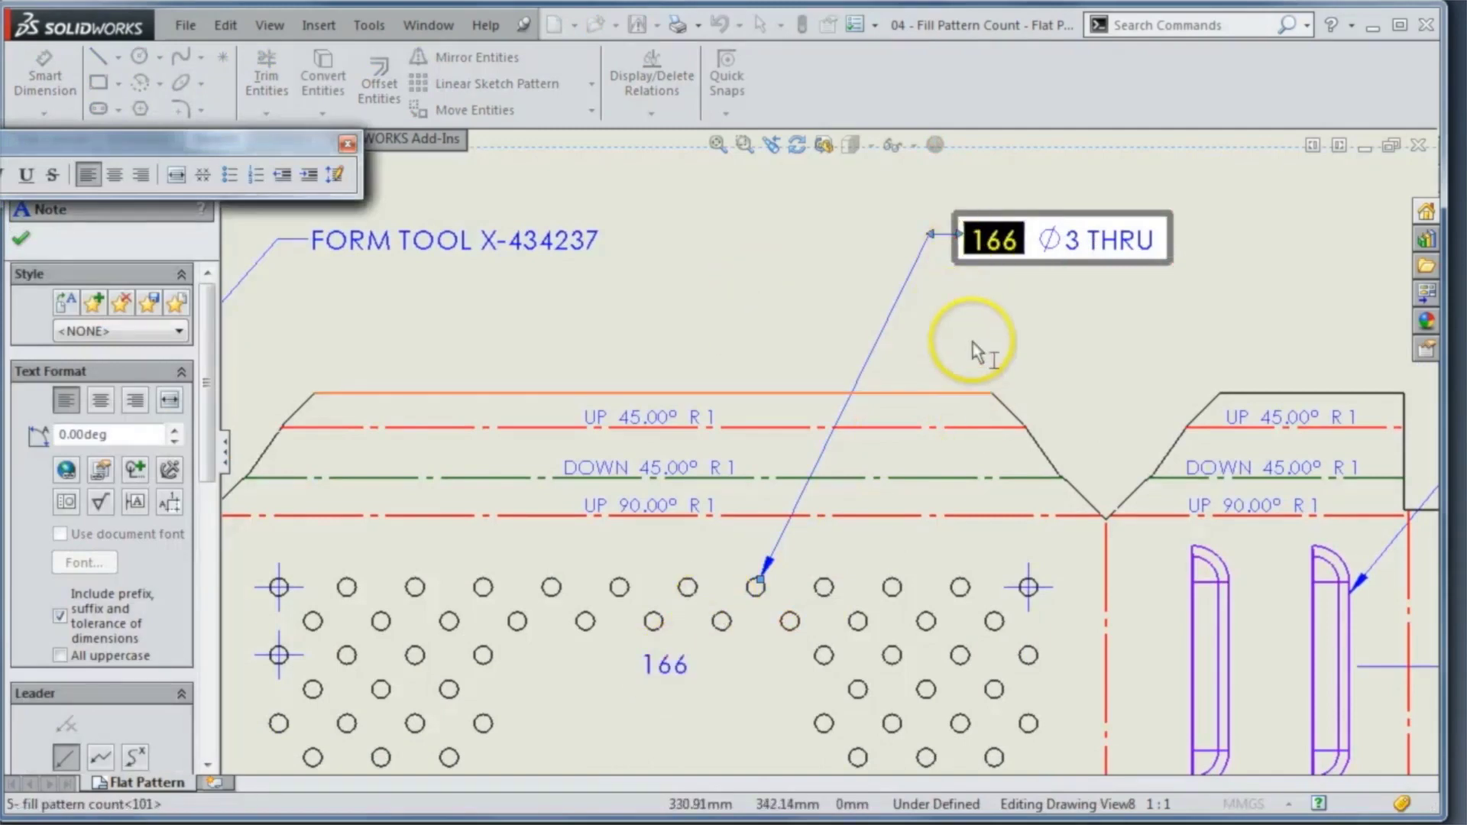
- Hide the separate 166 dimension and fit the sheet to the view
right_click(671, 662)
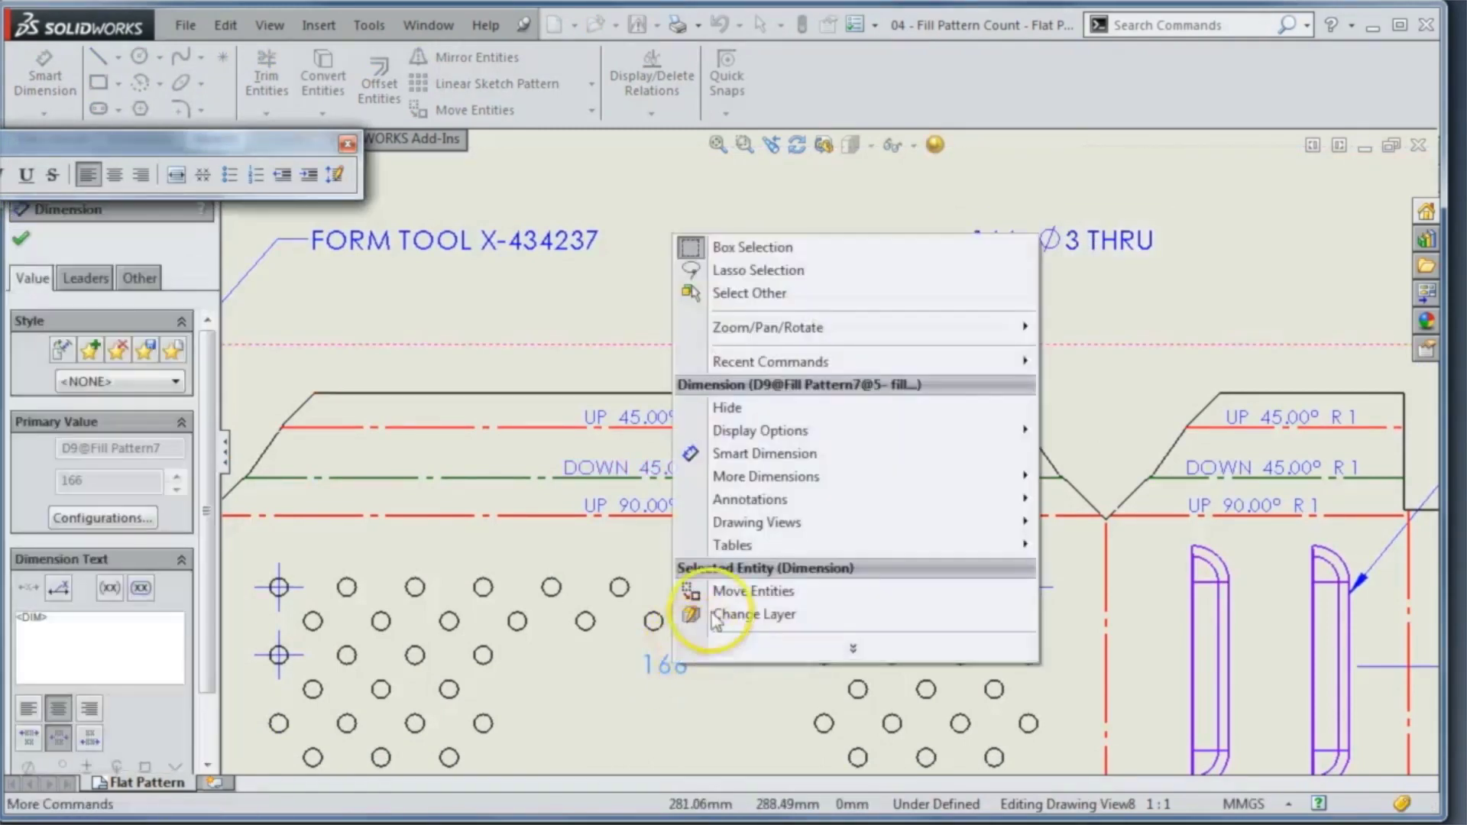
left_click(757, 407)
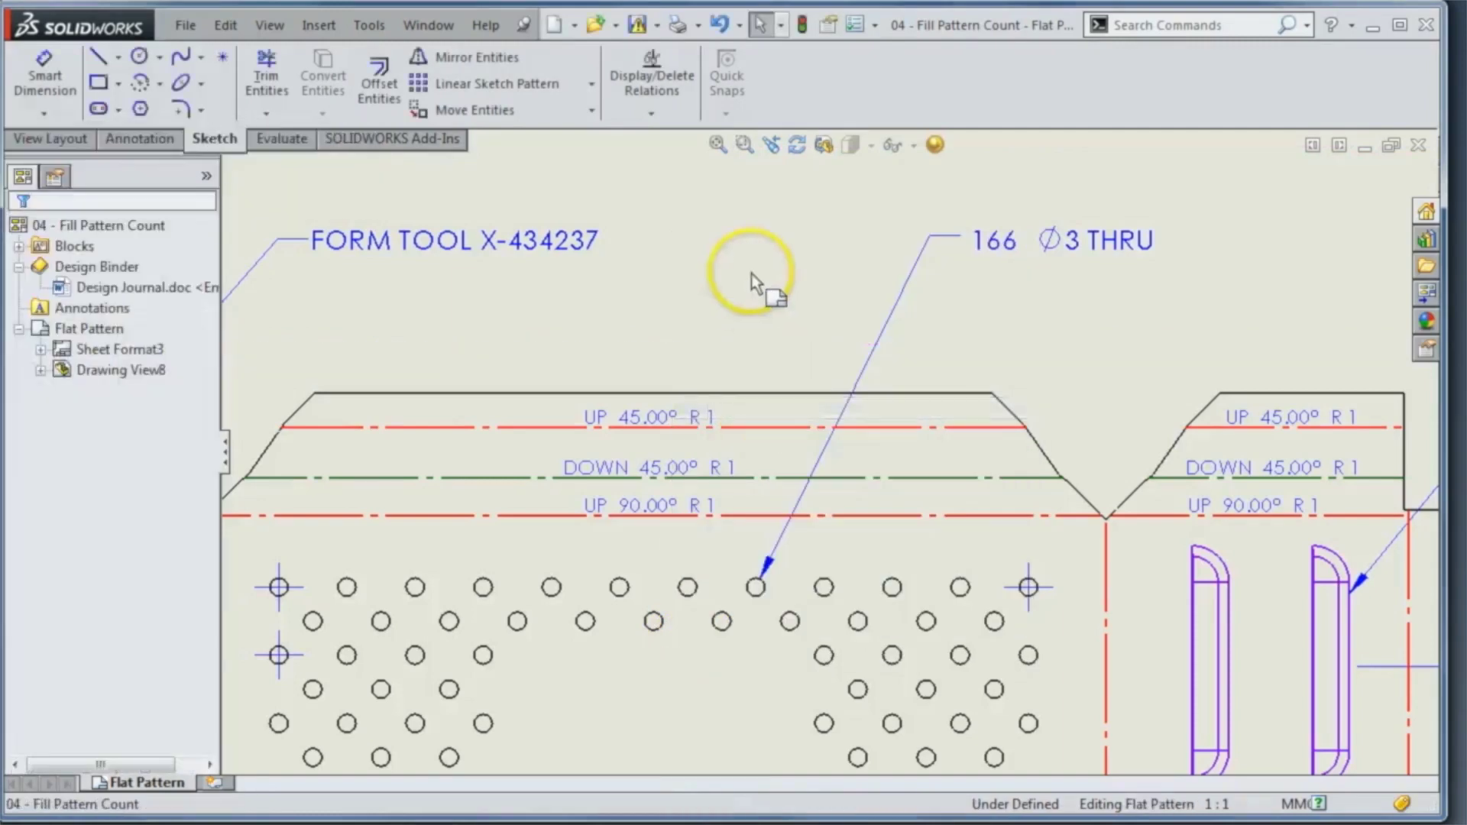
key("f")
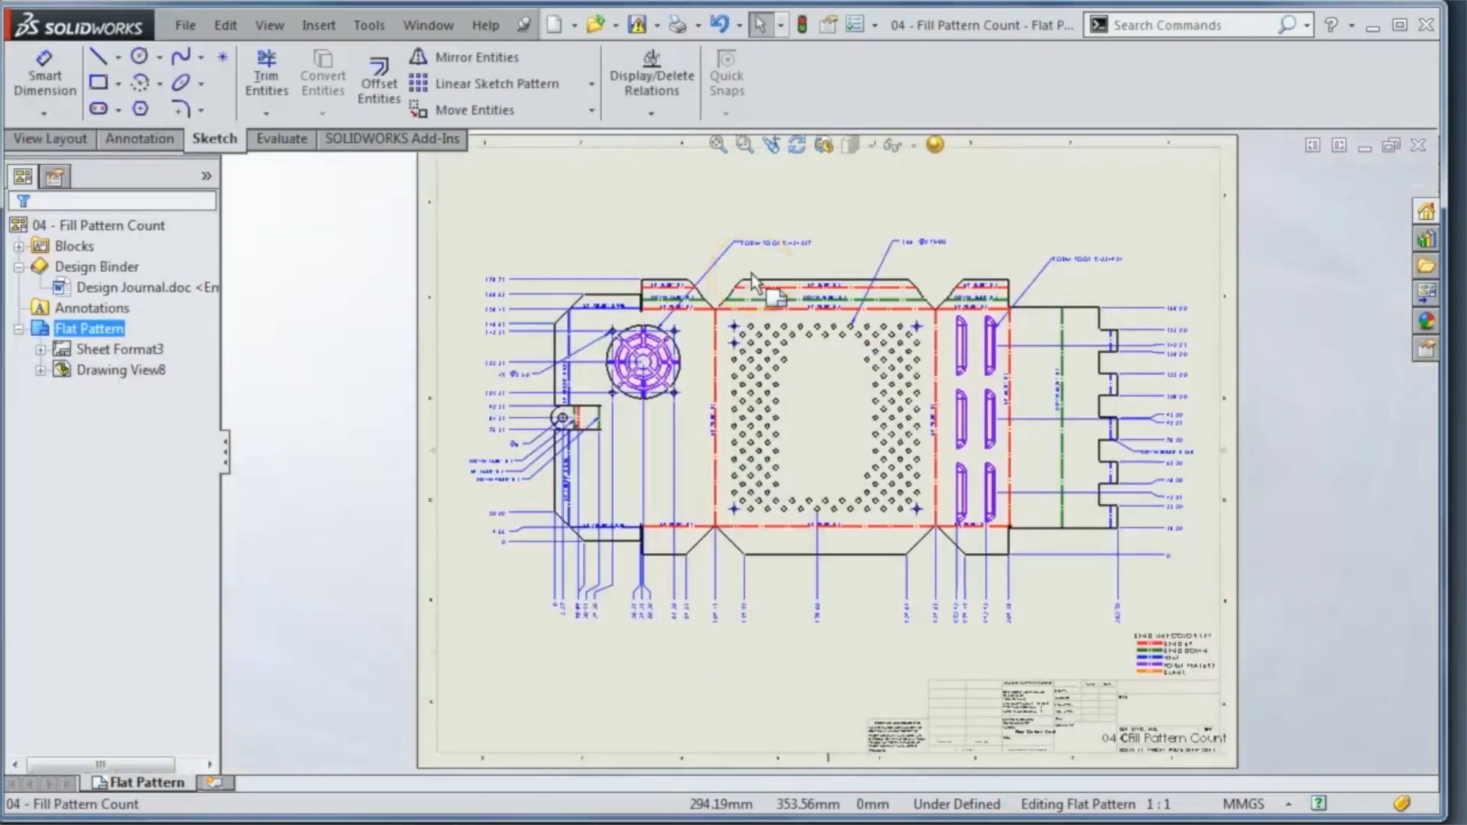